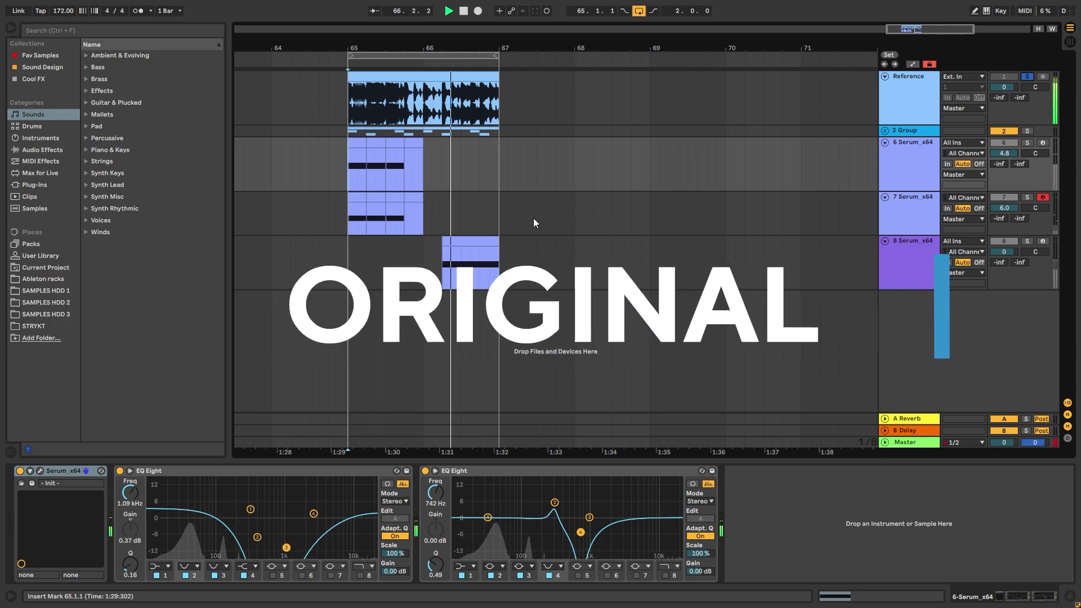
Play the looped section from bar 65 to compare the original reference with the recreated bass
key(space)
key(space)
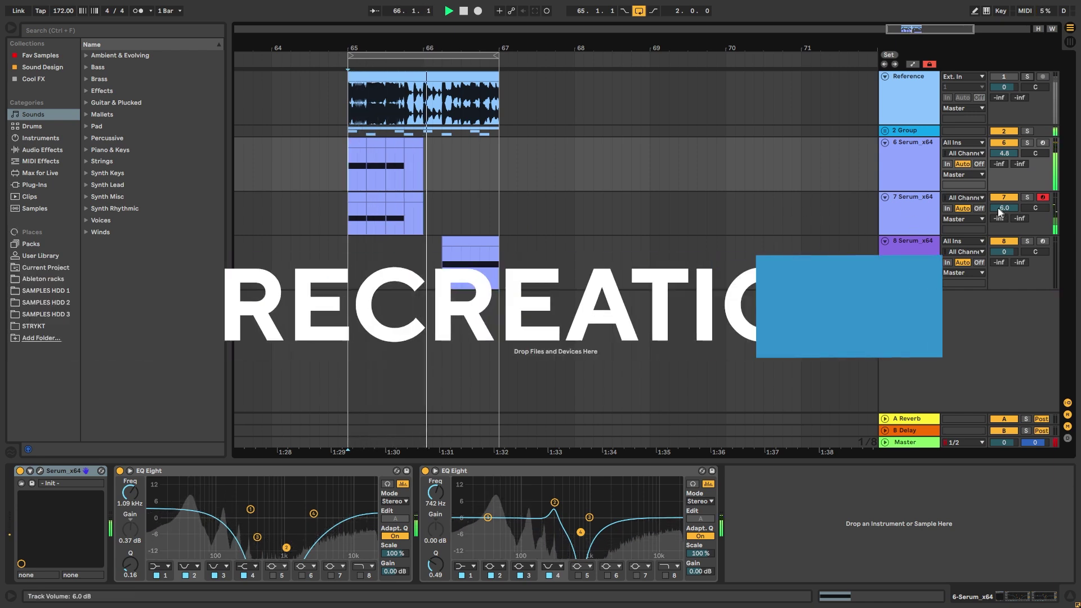
key(space)
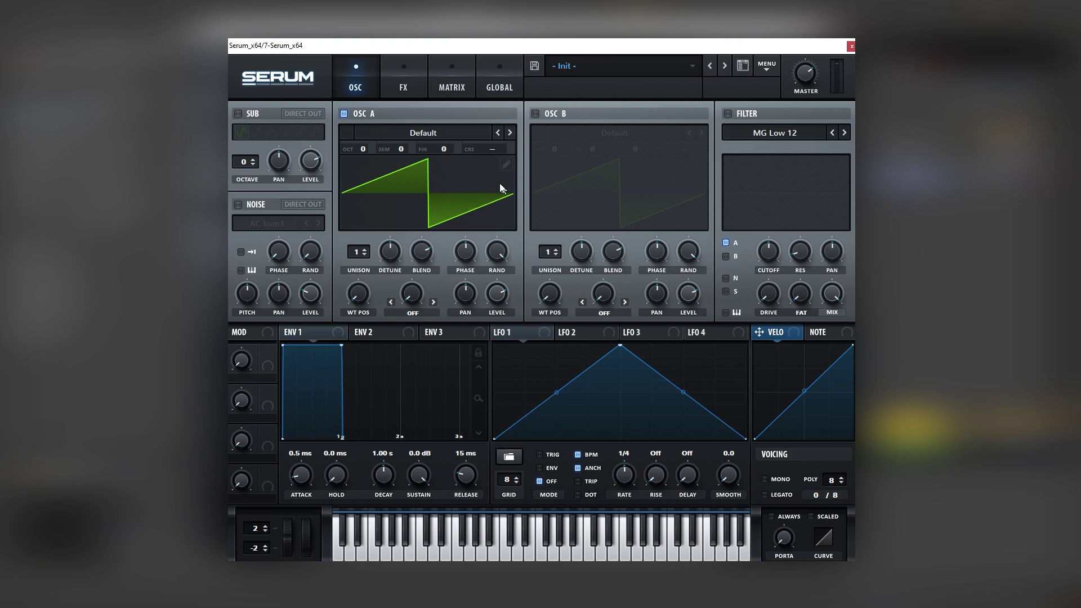
Build oscillator A's custom waveform in the wavetable editor from only the first and third harmonics
click(506, 164)
mouse_move(278, 122)
mouse_down()
mouse_move(275, 94)
mouse_move(276, 106)
mouse_move(297, 110)
mouse_up()
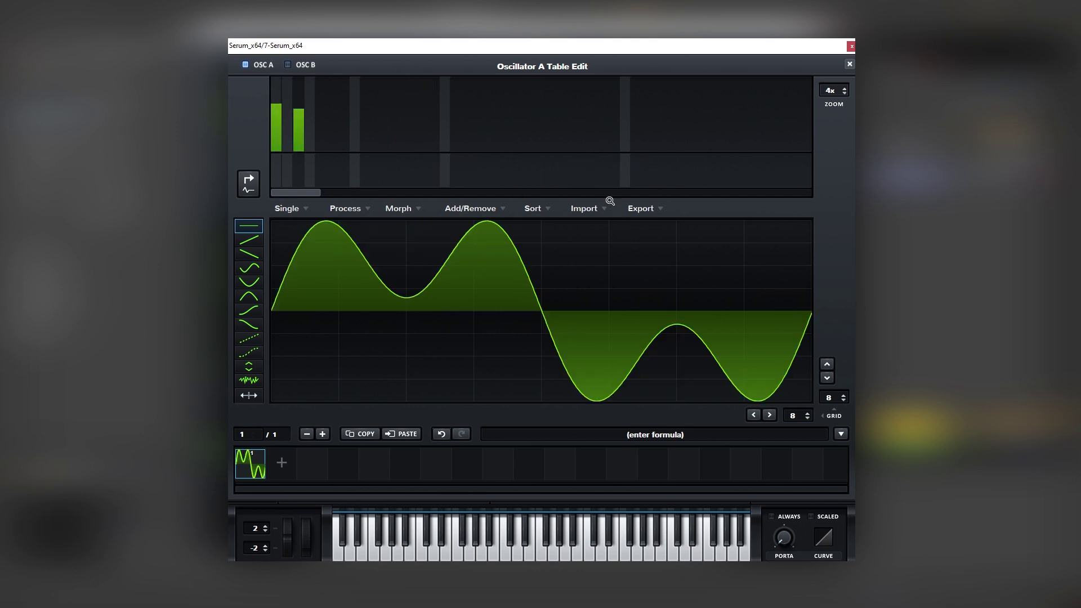
mouse_move(276, 107)
mouse_down()
mouse_move(275, 87)
mouse_move(305, 131)
mouse_move(299, 148)
mouse_move(298, 111)
mouse_up()
click(849, 63)
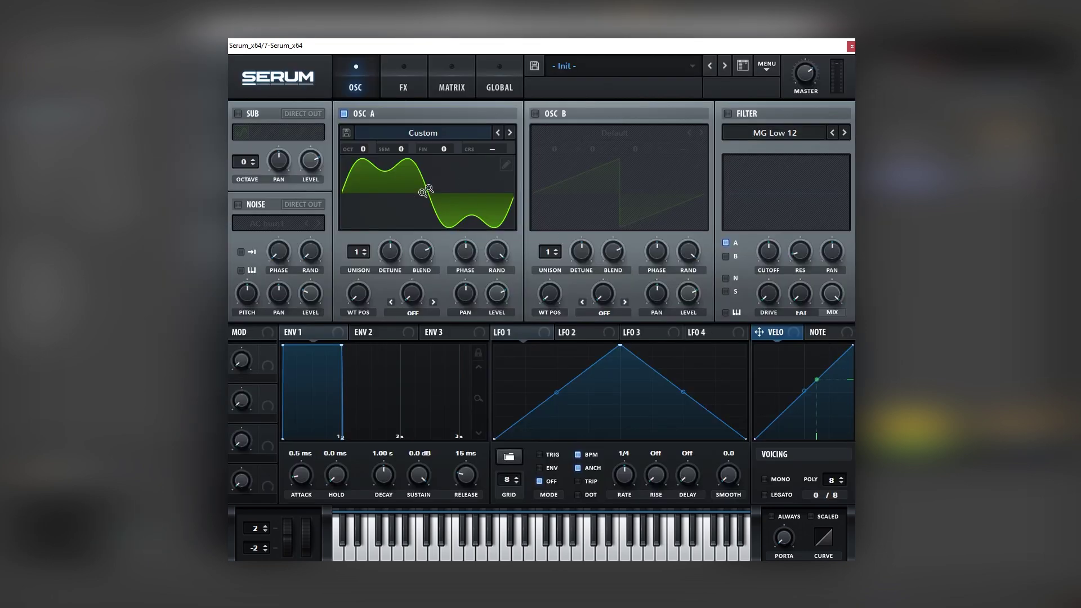
Enable the noise oscillator with BrightWhite at 15% level and modulate oscillator A's level with LFO 1
click(250, 205)
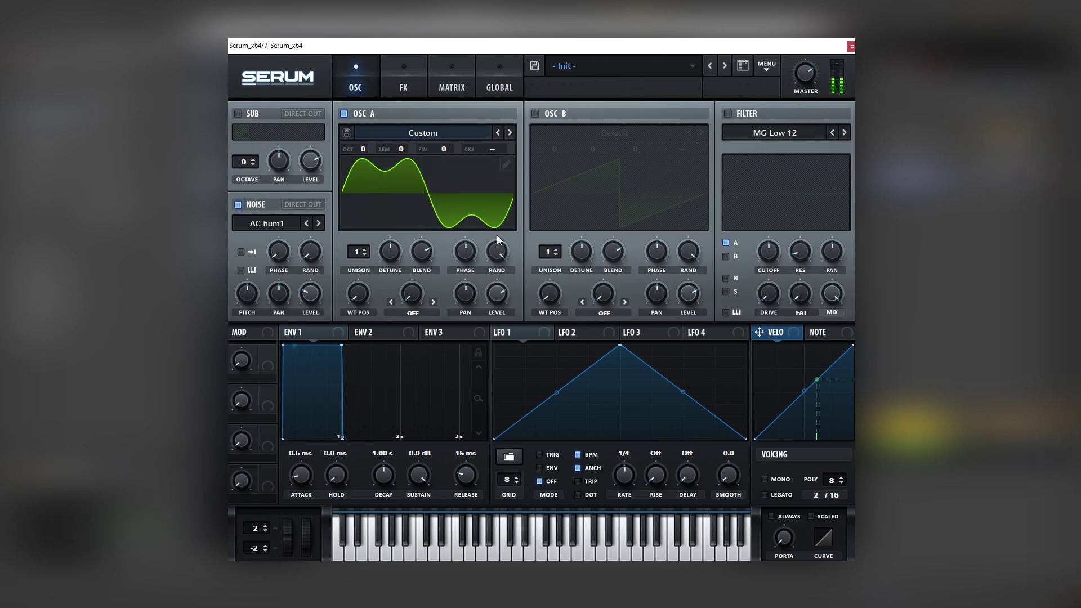
click(266, 224)
mouse_move(270, 239)
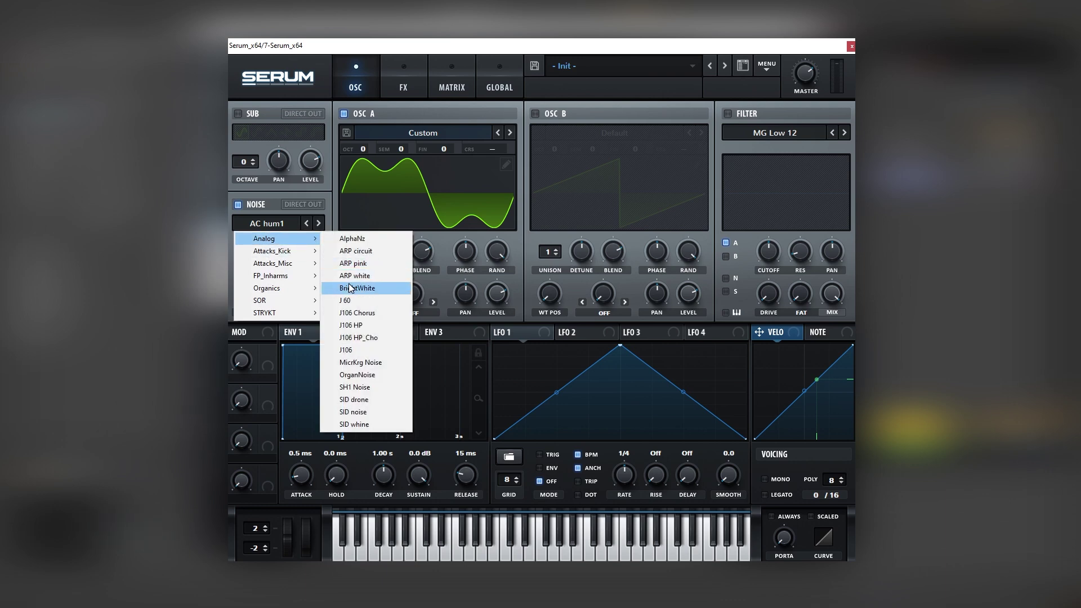
click(366, 283)
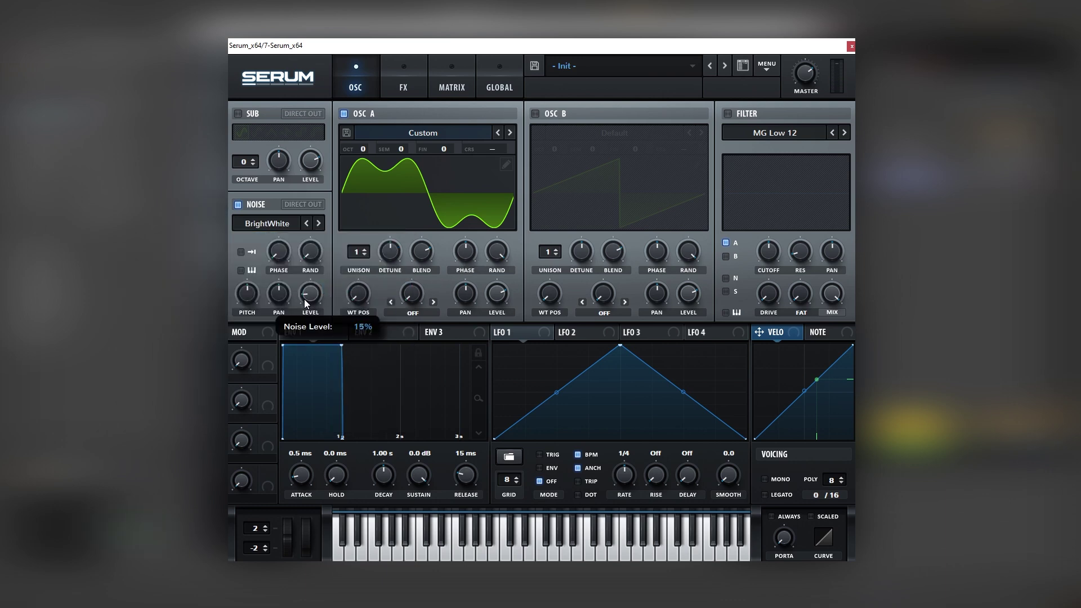
drag(544, 332, 532, 186)
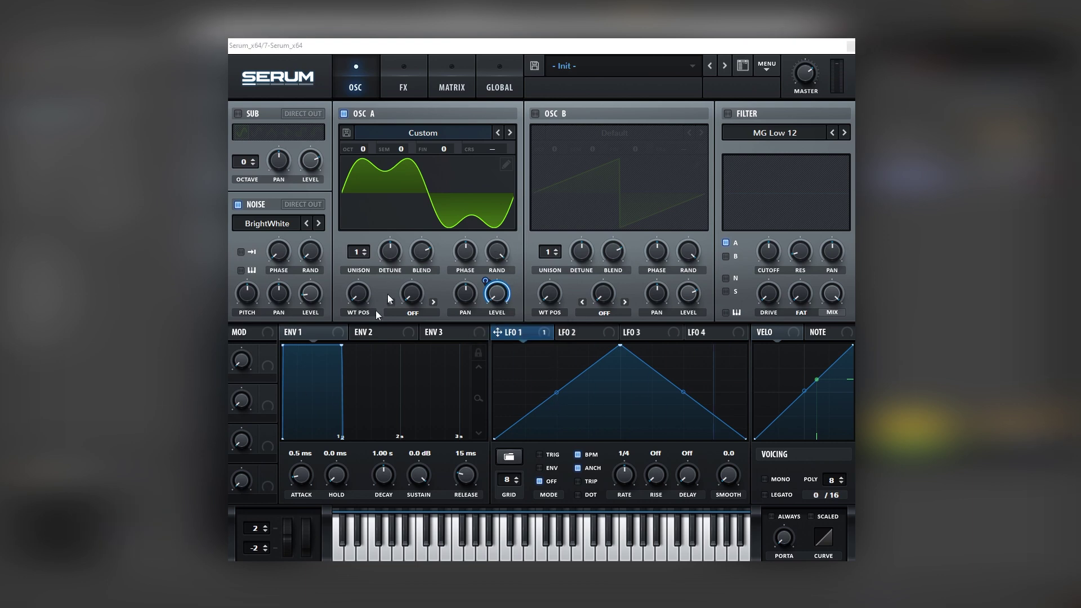
Enable the distortion effect in Tube mode and raise its drive to about 94%
click(393, 85)
click(243, 138)
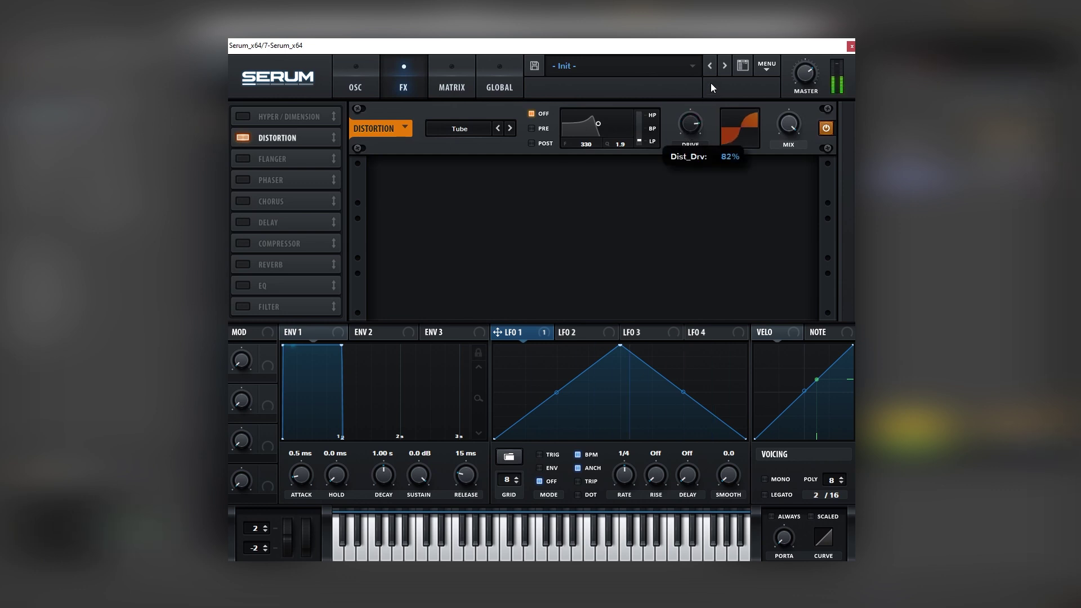
drag(695, 119, 698, 121)
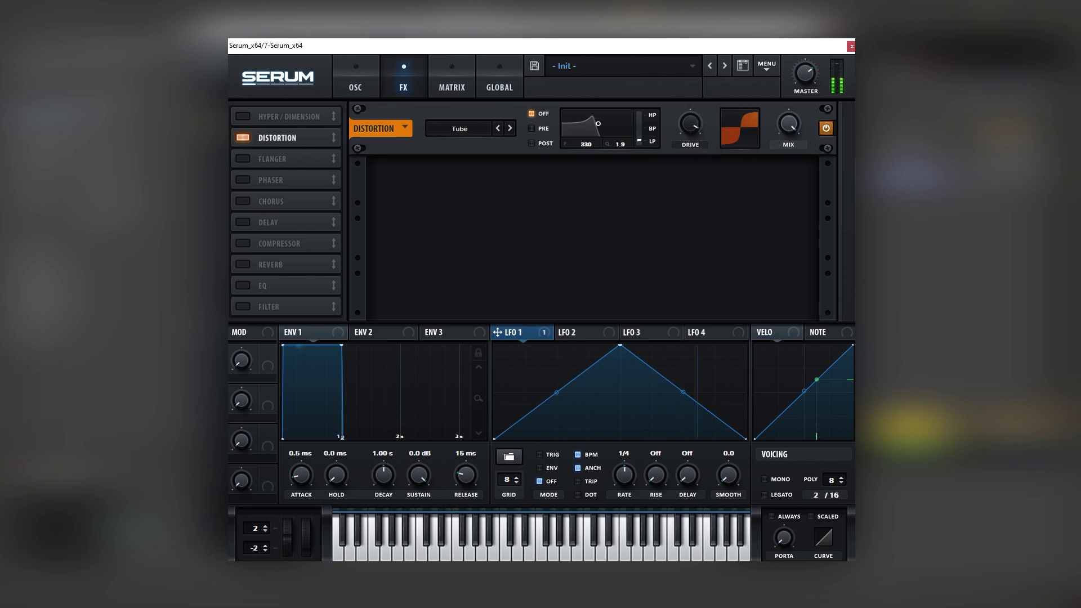
click(703, 129)
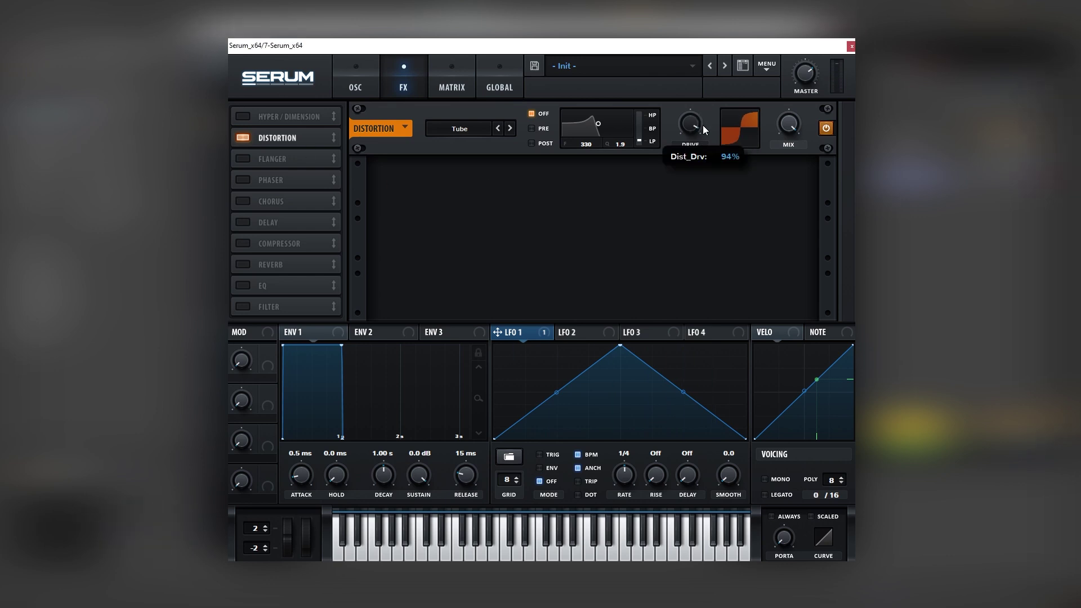
mouse_move(702, 125)
mouse_down()
mouse_move(709, 108)
mouse_move(707, 130)
mouse_up()
Enable oscillator B with the Monster 6 [SL] wavetable and modulate its level with LFO 1
click(355, 84)
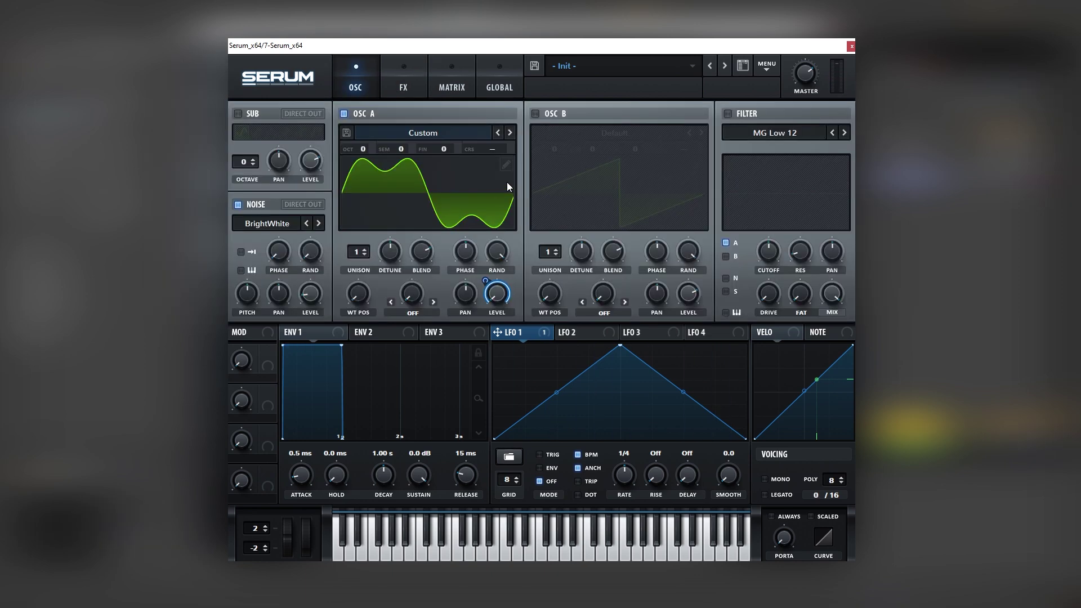
click(535, 113)
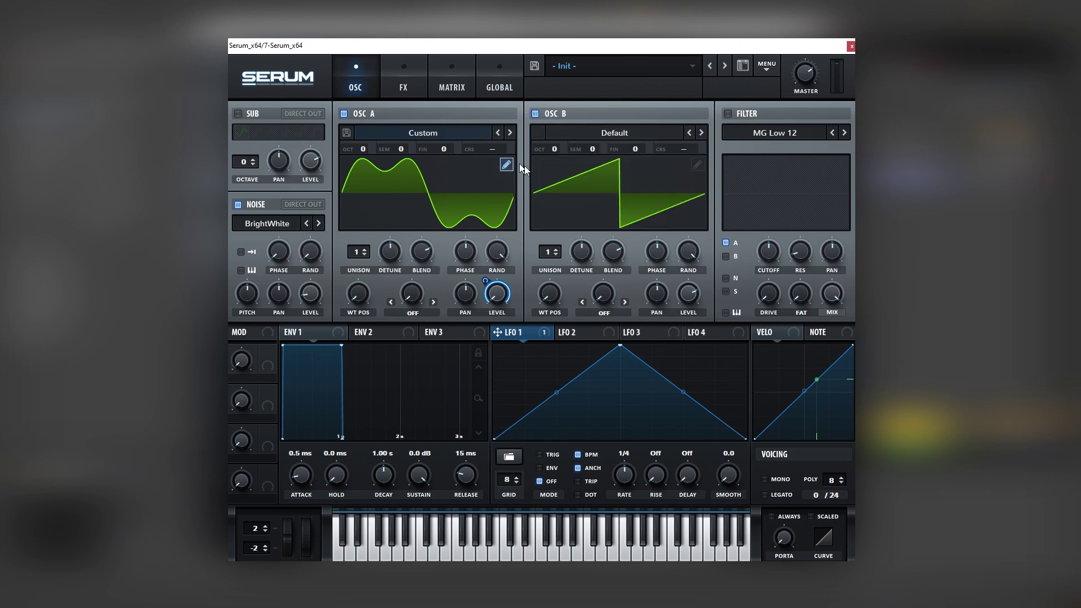
click(605, 135)
mouse_move(625, 201)
click(648, 311)
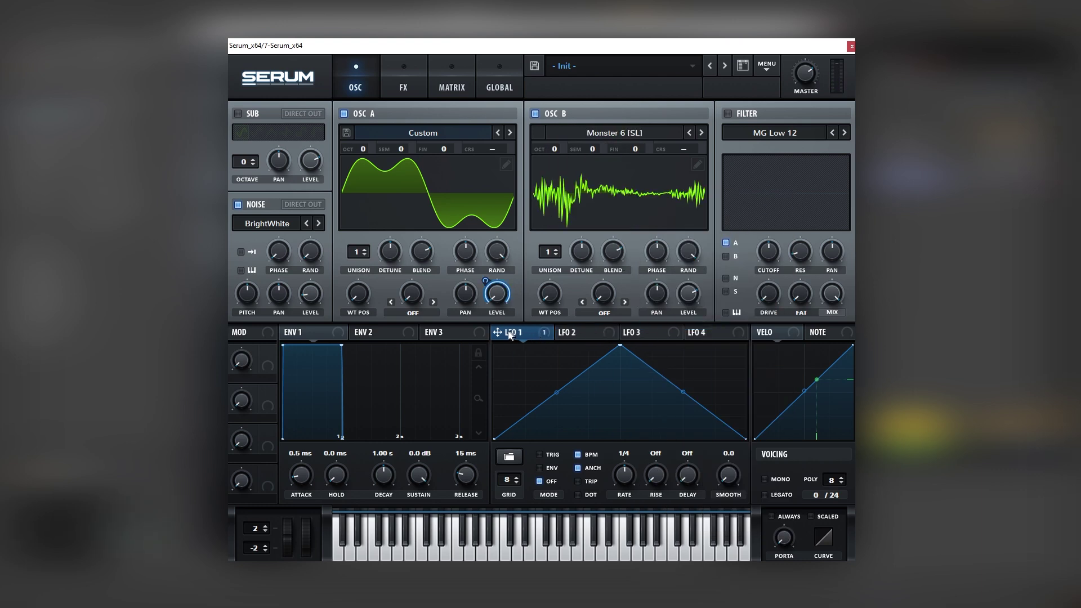
drag(684, 300, 687, 295)
Enable the filter as High 24, route only oscillator B through it, and raise the cutoff
click(727, 113)
click(774, 132)
mouse_move(754, 148)
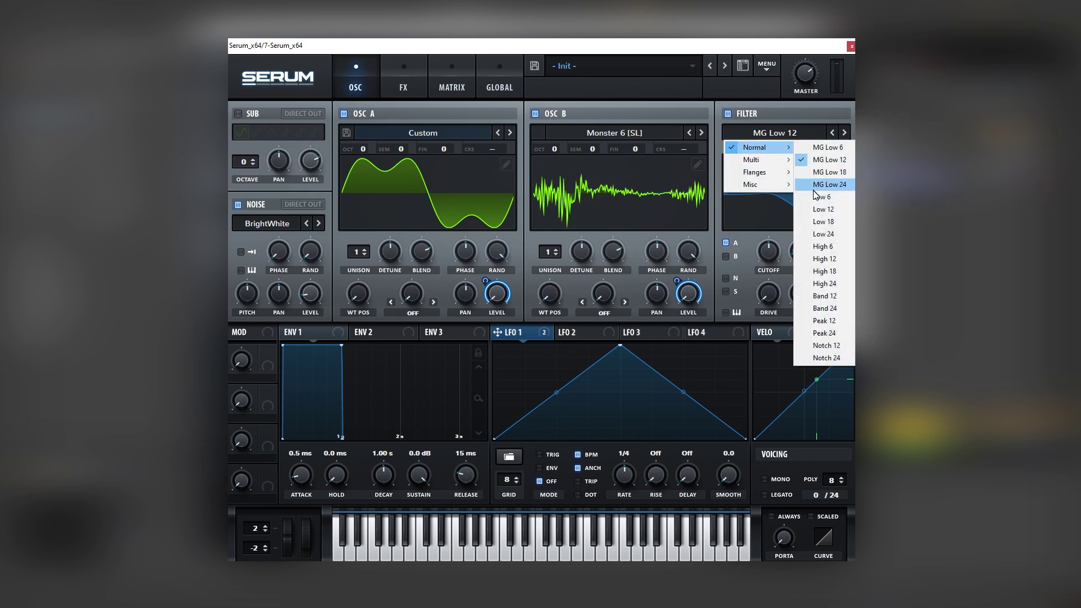
click(823, 283)
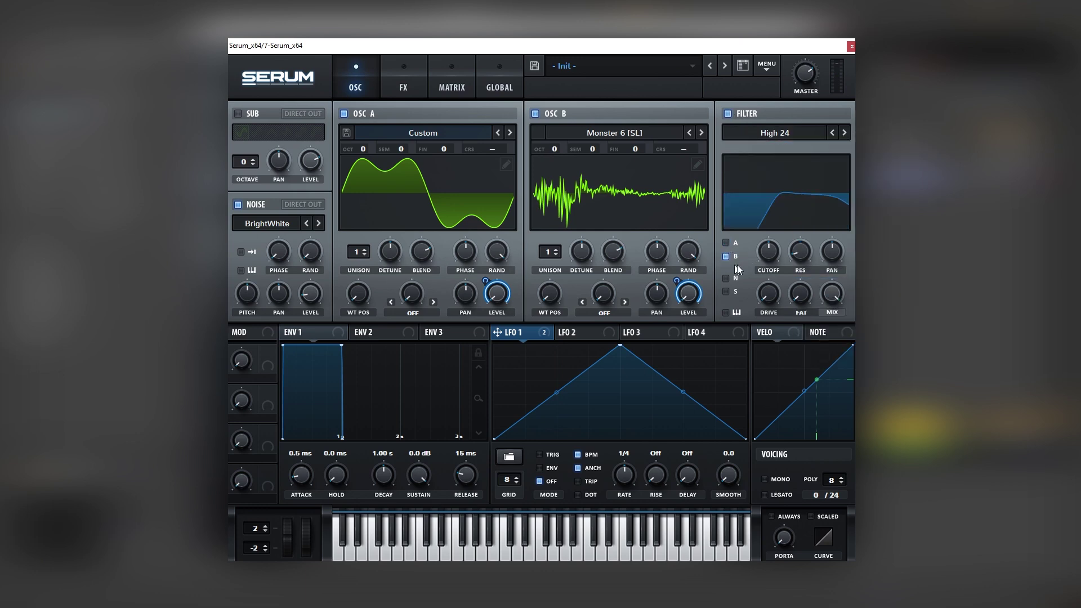
drag(772, 262, 774, 245)
Set oscillator B's warp mode to Sync (No Window) and raise the warp amount
mouse_move(553, 149)
mouse_down()
mouse_move(557, 127)
mouse_move(556, 149)
mouse_up()
click(628, 318)
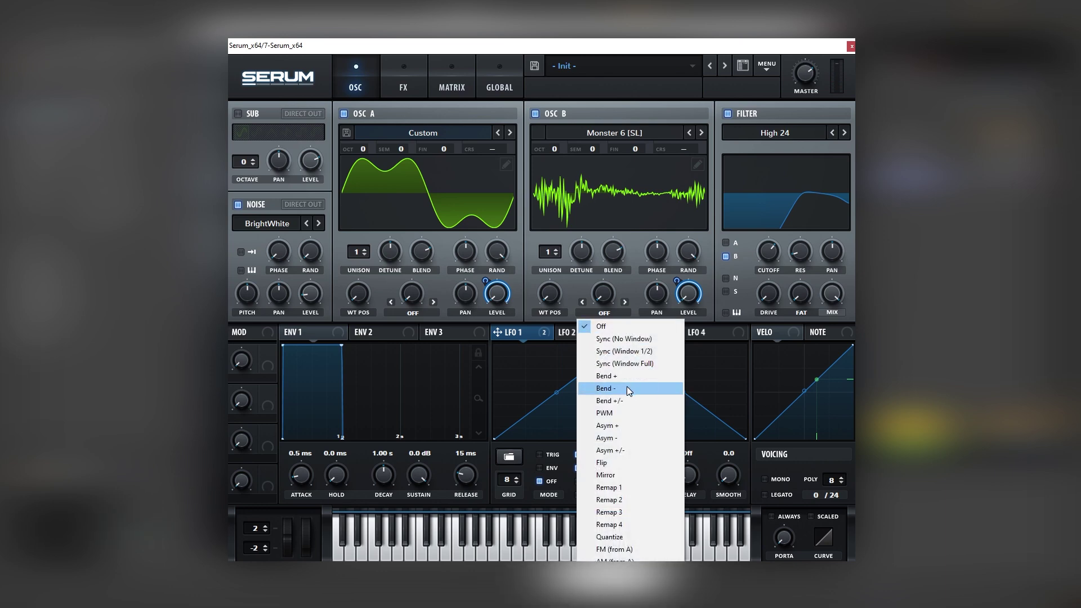
click(632, 341)
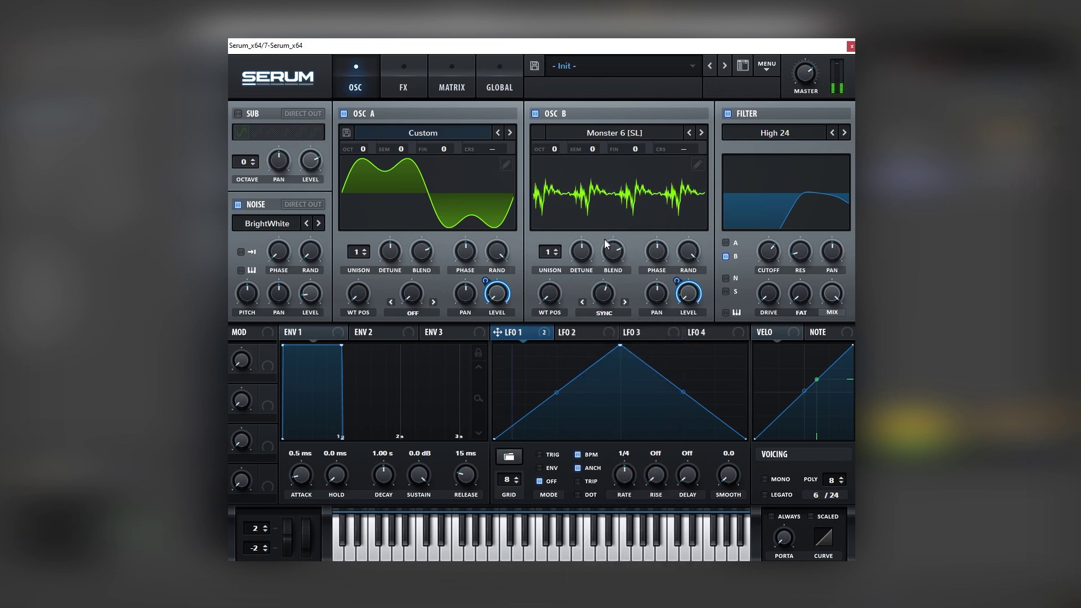
Modulate oscillator B's wavetable position with LFO 2 at a one-bar rate, shaped as a single rising ramp
click(579, 332)
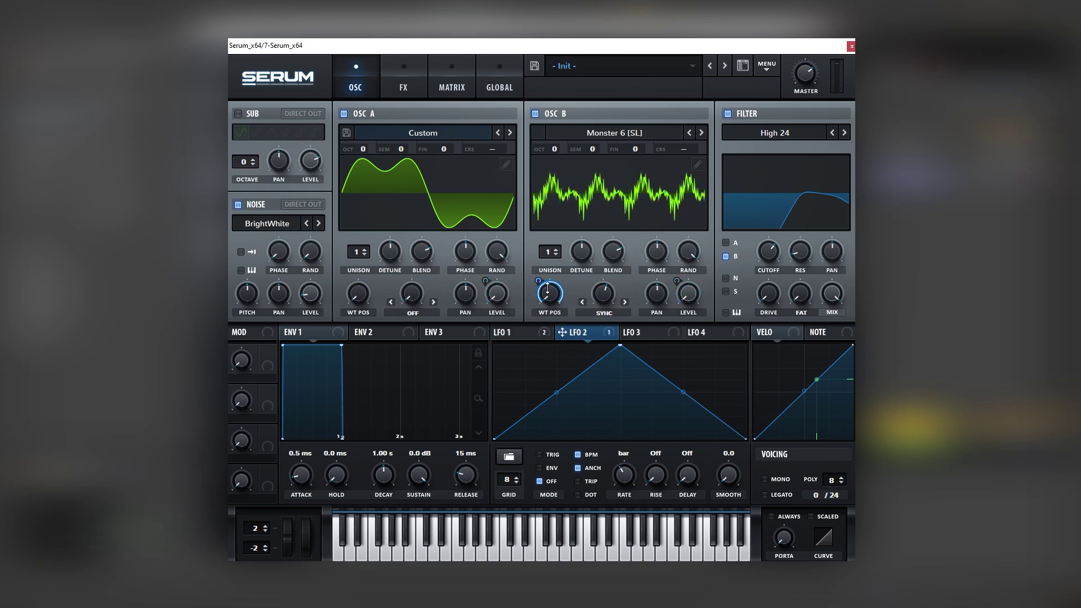
drag(620, 345, 748, 341)
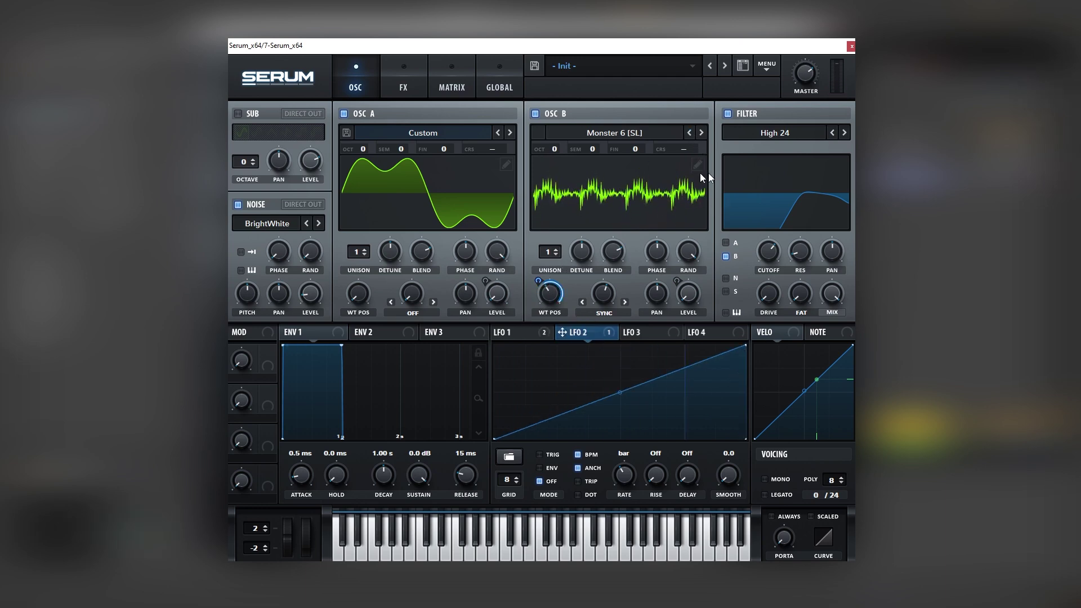
Change oscillator B's wavetable to Monster 9 [SL] and increase the filter drive
click(701, 132)
click(702, 131)
drag(771, 290, 772, 271)
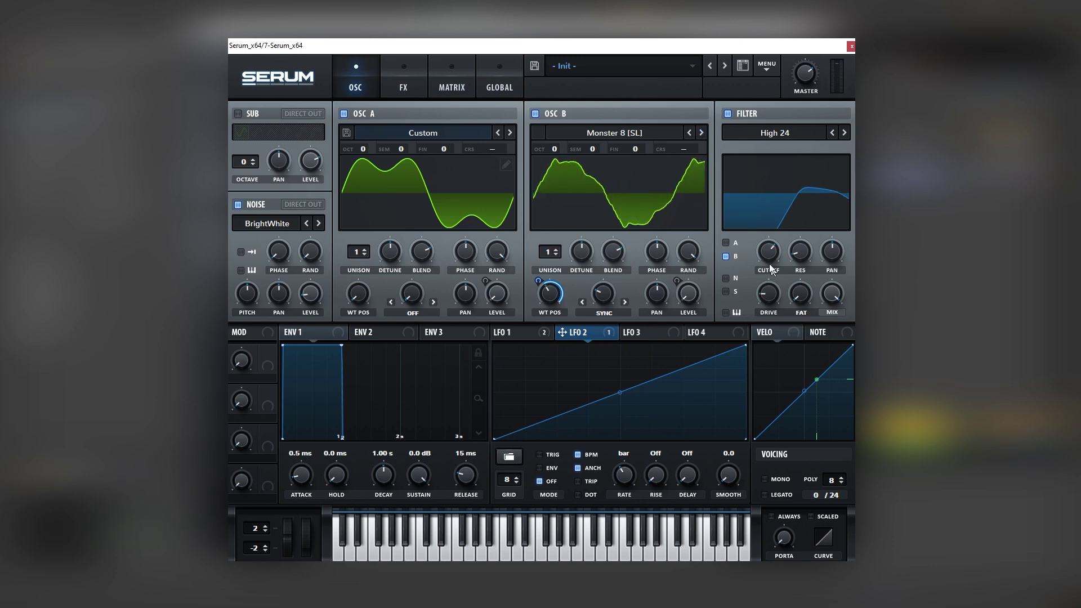
click(701, 131)
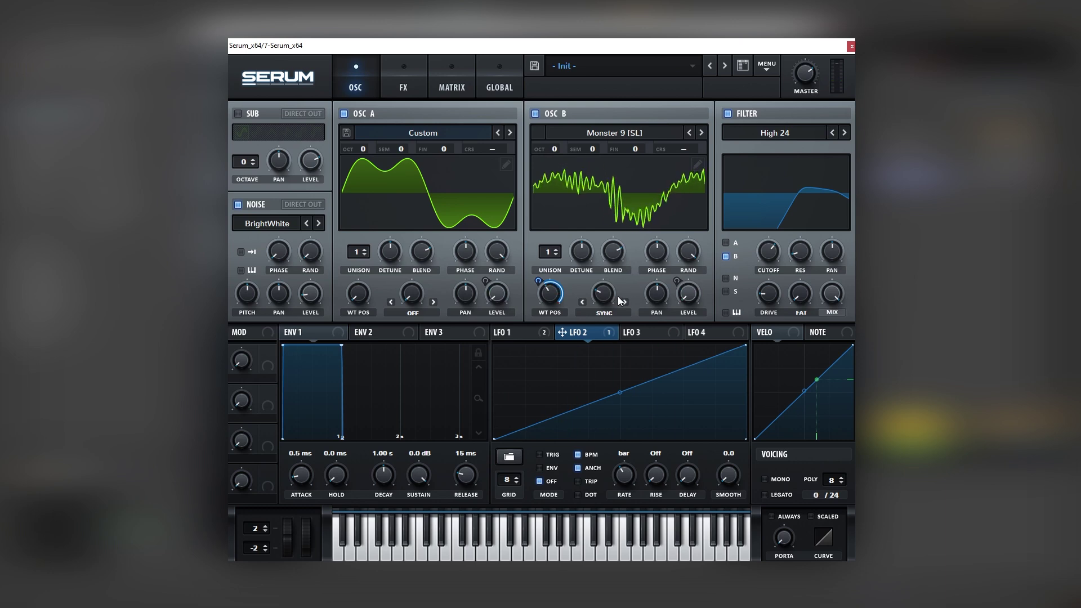
Set oscillator B's warp mode to FM (from A) with a warp amount of 88%, and display LFO 1
click(614, 313)
click(633, 548)
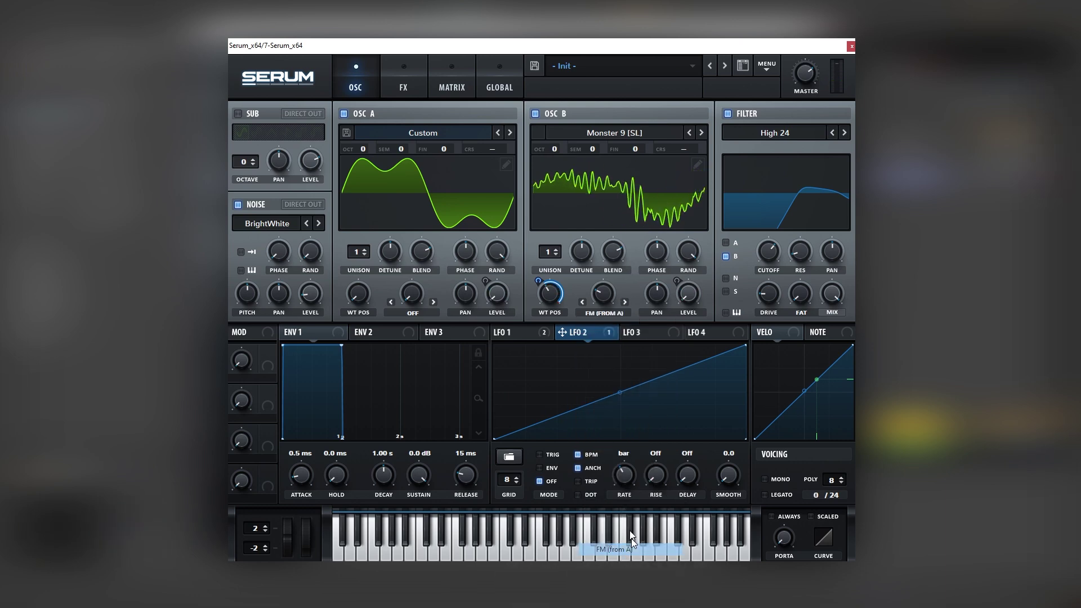
drag(602, 293, 616, 236)
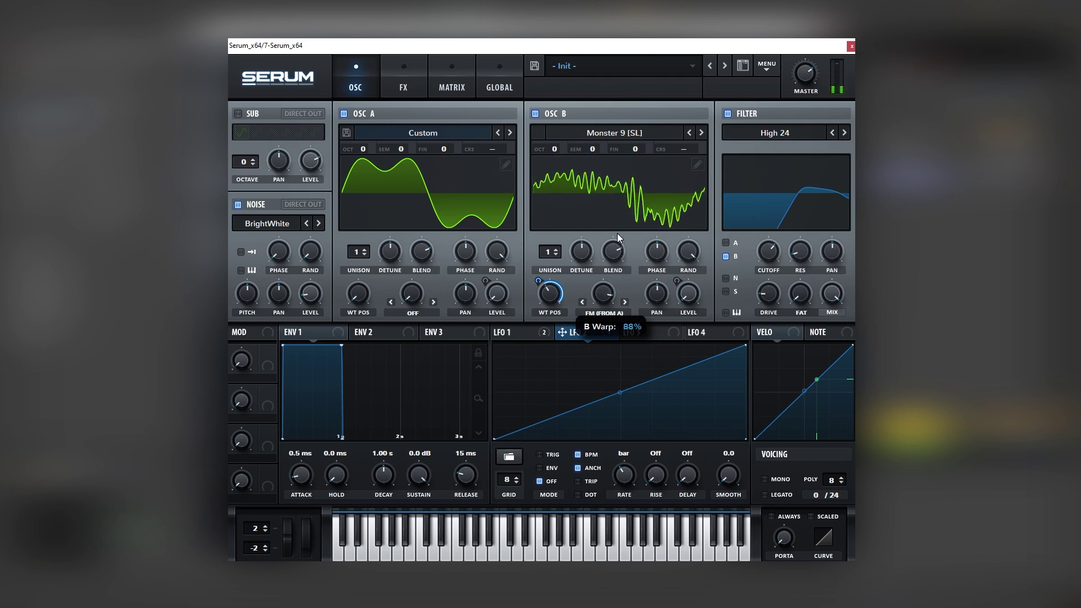
click(512, 332)
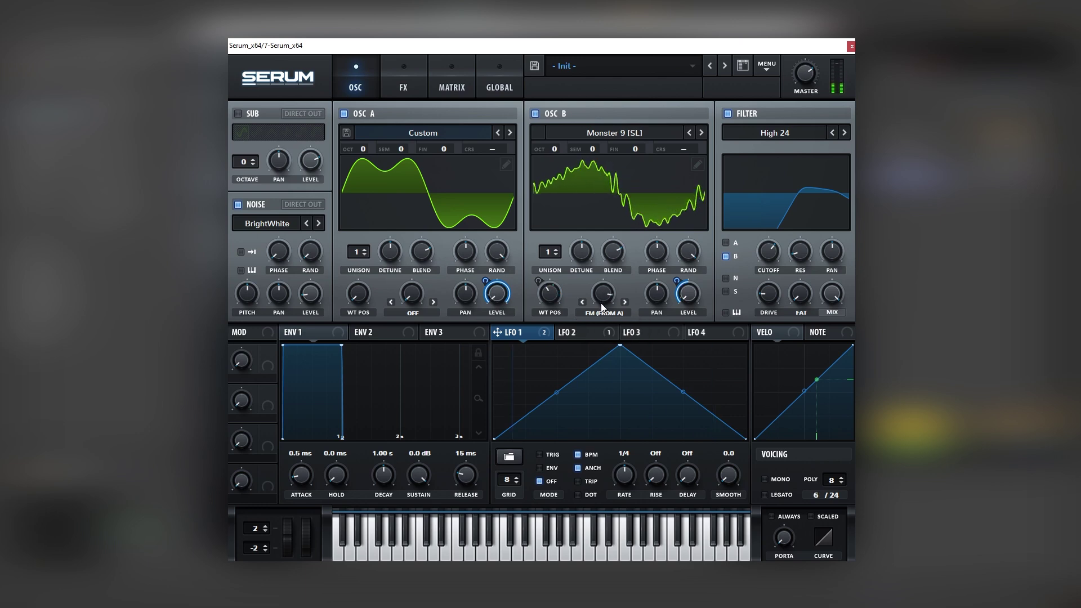
Add the filter effect with the Combs type, lowering its cutoff and mix
click(403, 84)
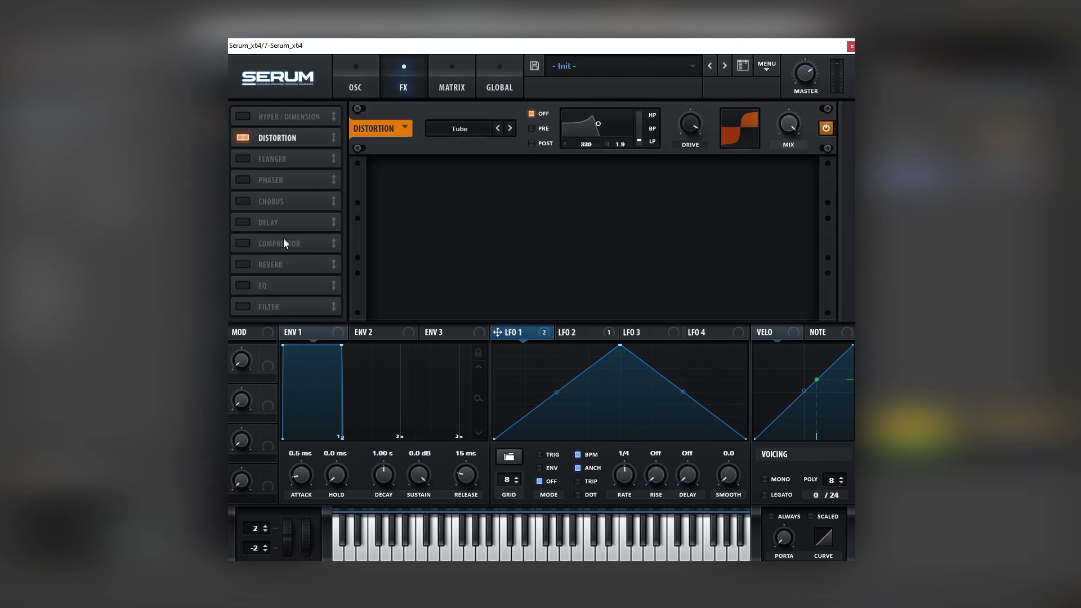
click(244, 306)
click(460, 184)
mouse_move(461, 233)
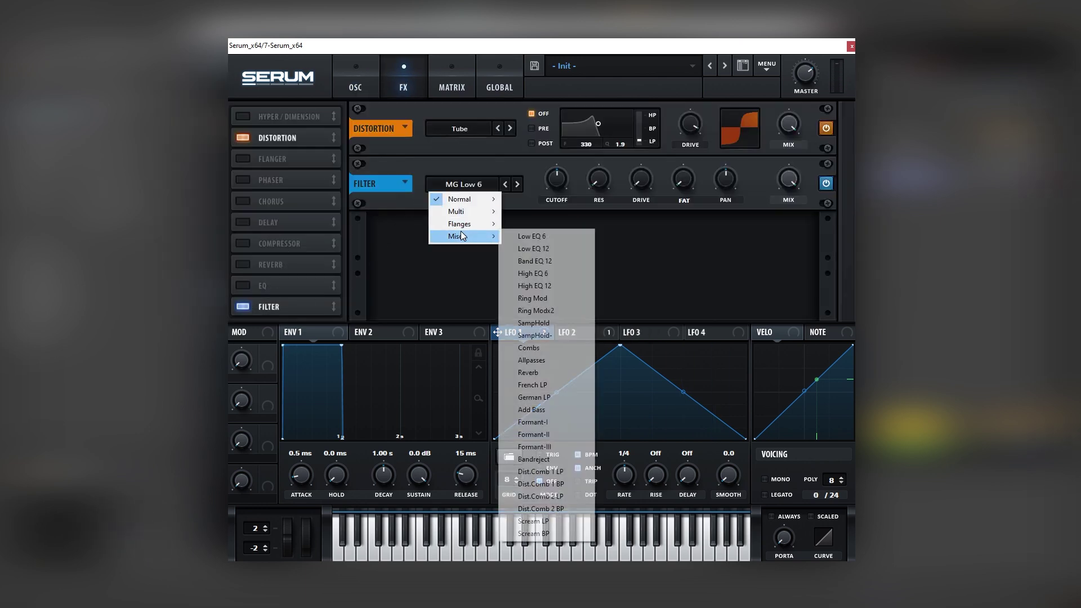
click(525, 347)
drag(556, 179, 552, 212)
drag(788, 179, 766, 225)
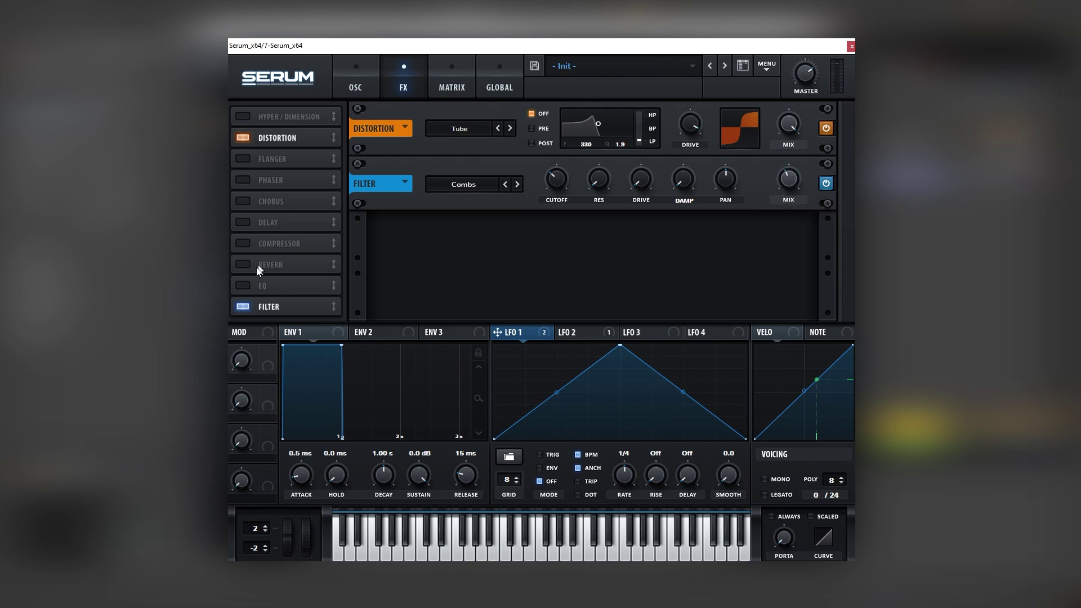
Enable the EQ effect, place it after the filter in the effects chain, and adjust its low-band gain
click(270, 285)
drag(271, 285, 271, 307)
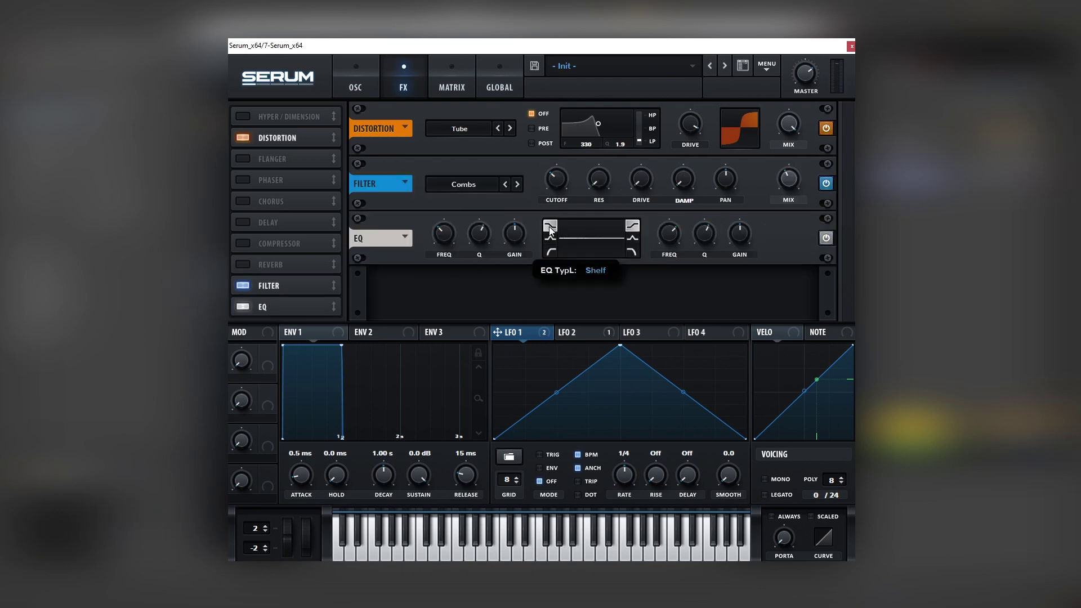
mouse_move(515, 233)
mouse_down()
mouse_move(523, 208)
mouse_move(523, 235)
mouse_up()
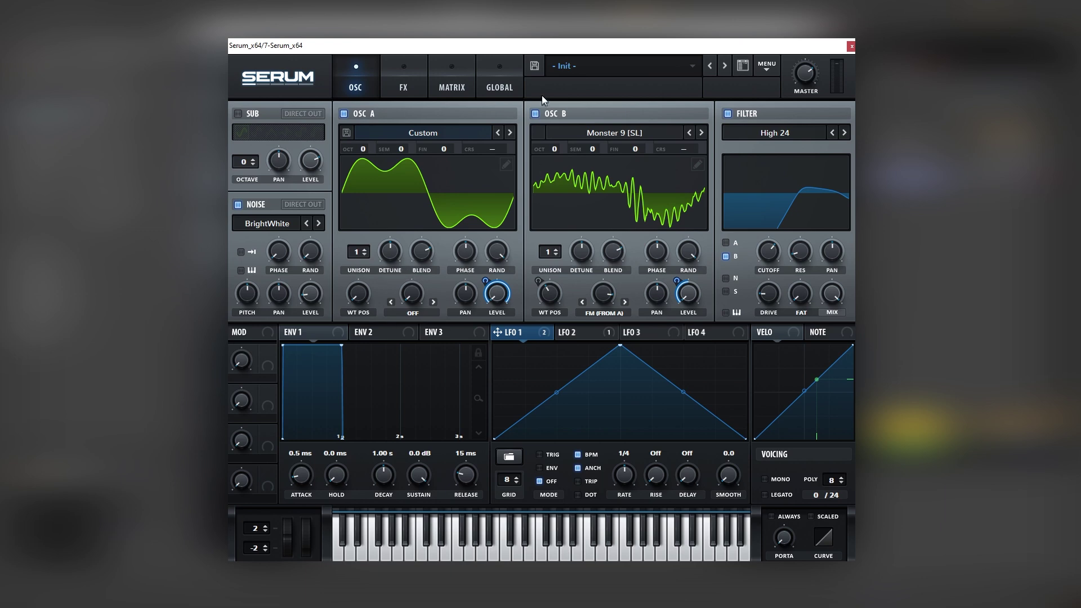
click(538, 113)
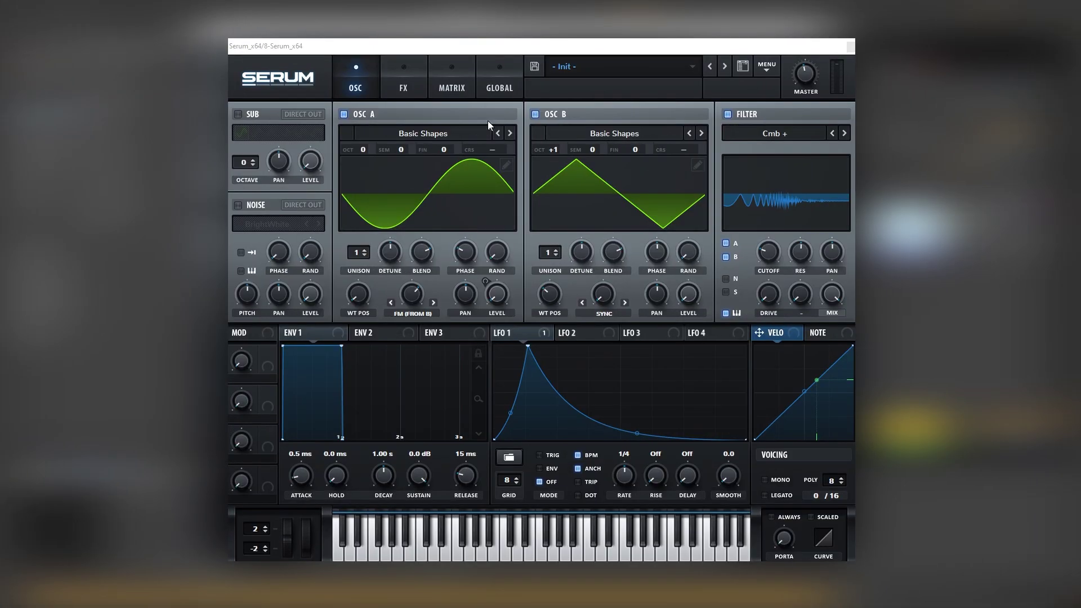
In the track 8 Serum instance, switch off reverb, compressor, EQ, the filter and oscillator B to isolate oscillator A
click(403, 87)
click(242, 160)
click(243, 137)
click(242, 116)
click(355, 87)
click(557, 115)
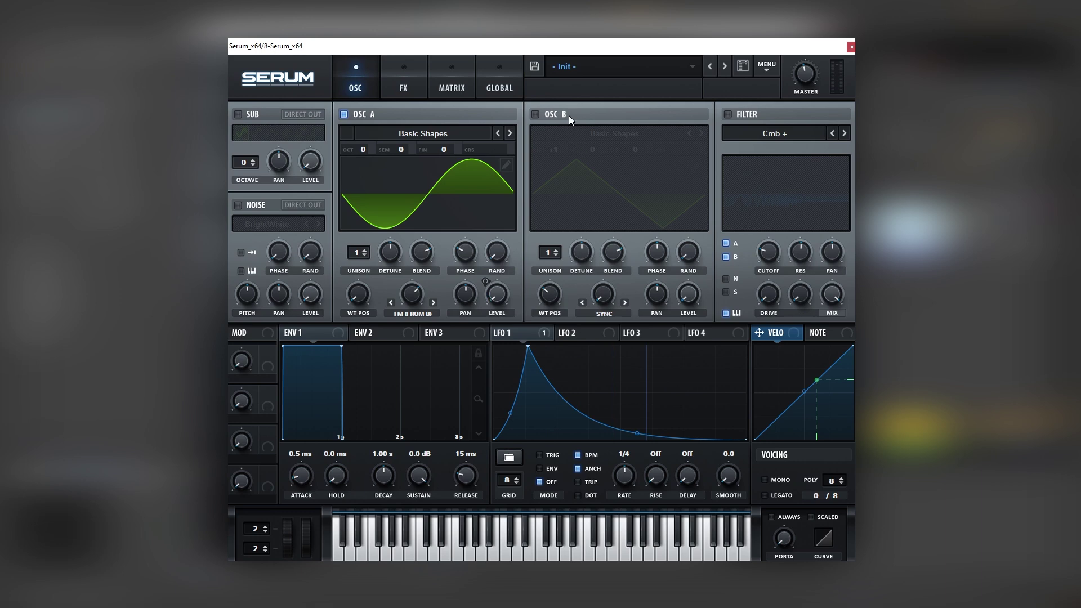
Switch oscillator B and the filter on again, and re-enable the EQ, compressor and reverb effects
click(561, 117)
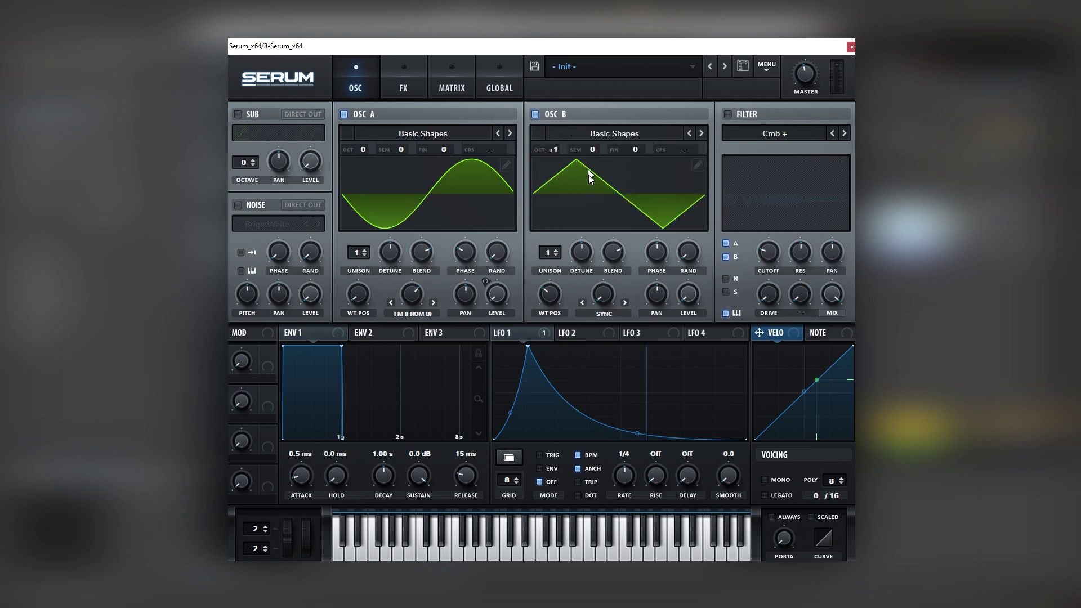
click(727, 114)
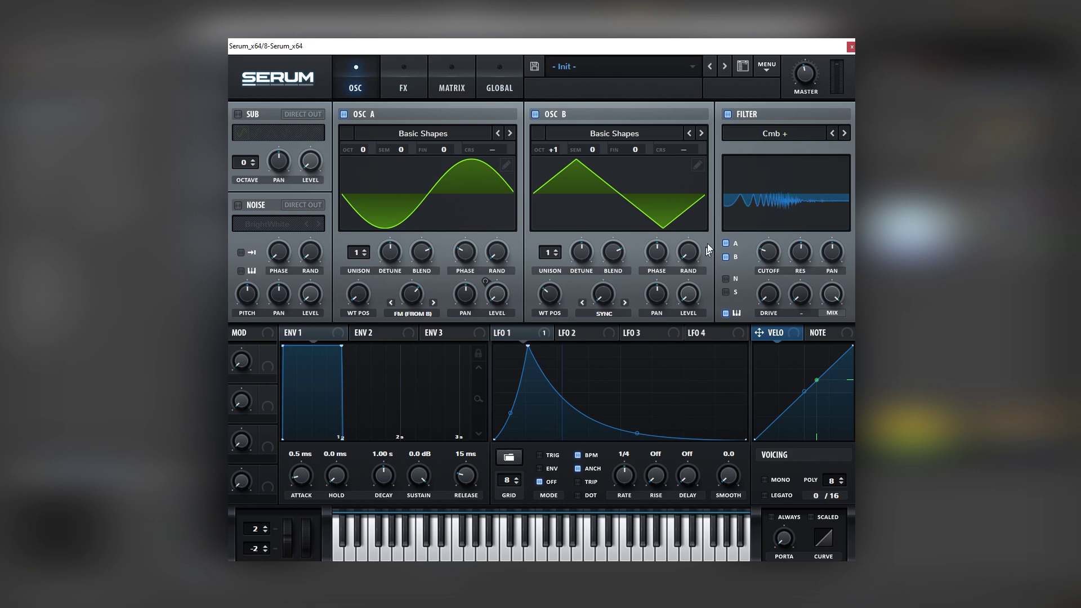
click(417, 82)
click(241, 117)
click(242, 138)
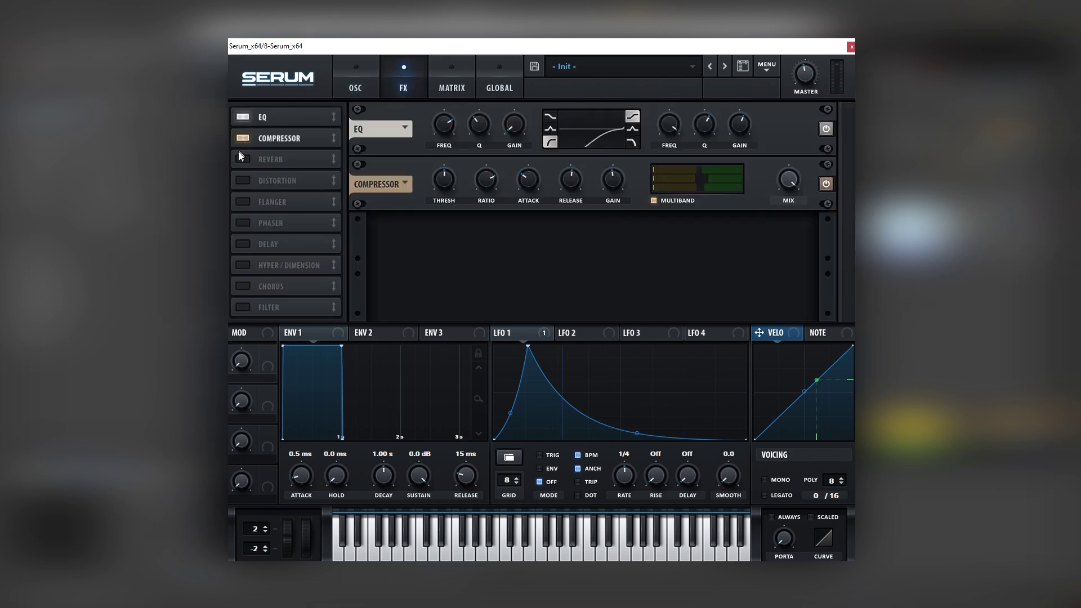
click(242, 160)
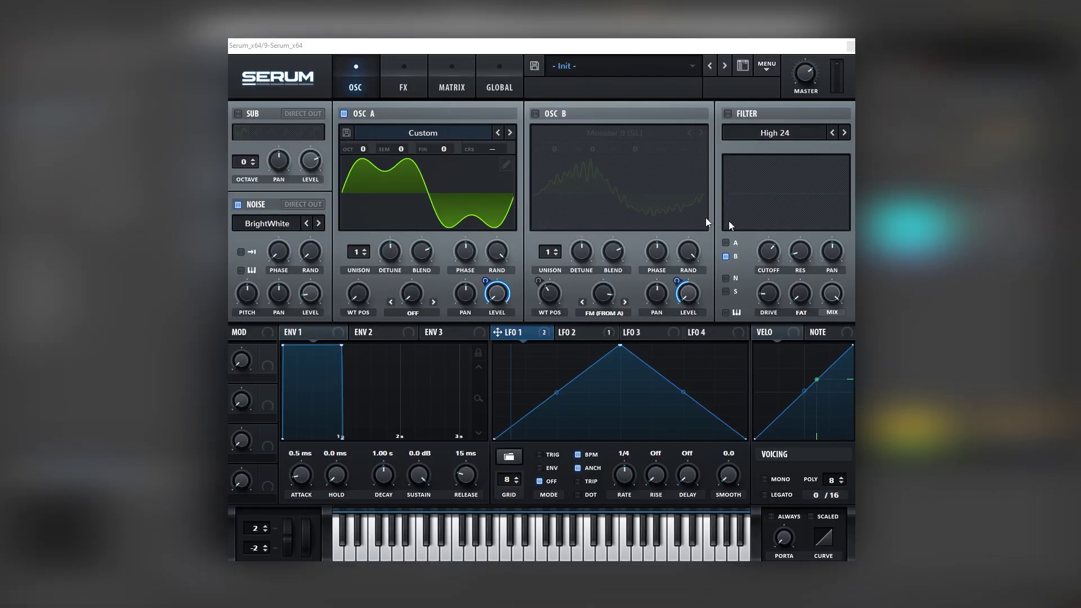
In the track 9 Serum instance, enable oscillator B and the filter, and modulate oscillator B's level with LFO 3 instead of LFO 1
click(536, 114)
click(727, 113)
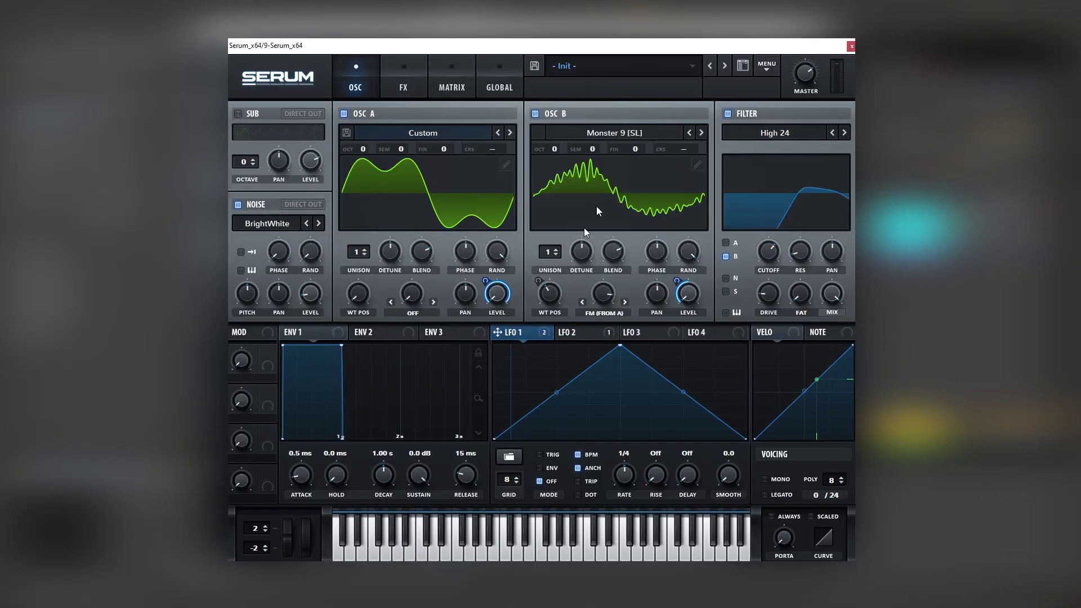
click(576, 332)
click(546, 332)
right_click(690, 301)
click(655, 333)
click(652, 333)
drag(686, 296, 686, 296)
Set LFO 3 to ENV mode, move its peak to about a quarter of the cycle, and bend both slopes inward
drag(621, 346, 562, 346)
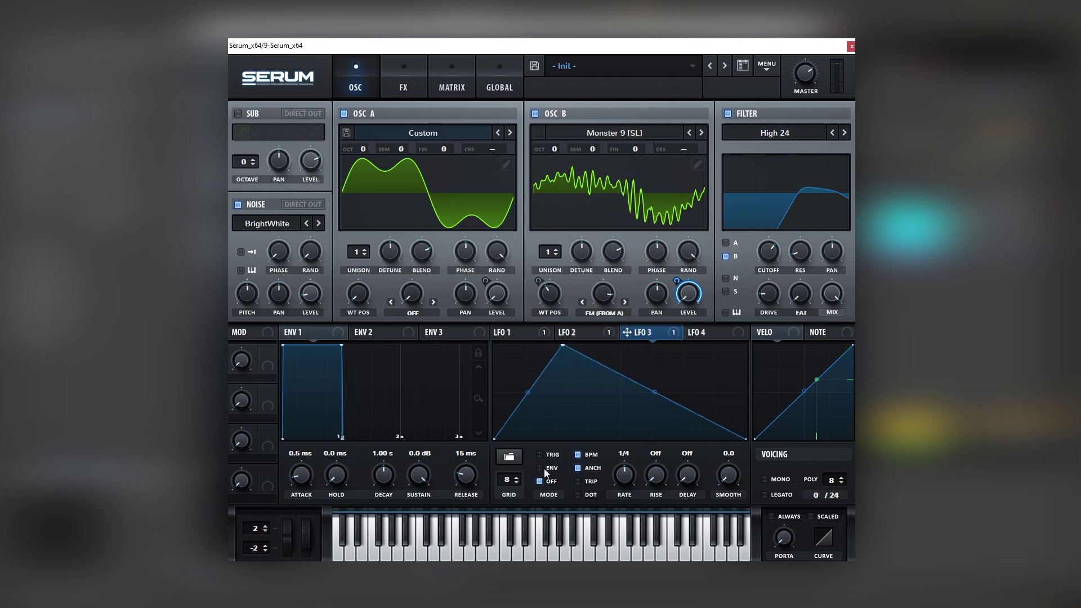
drag(527, 392, 527, 417)
drag(654, 391, 645, 407)
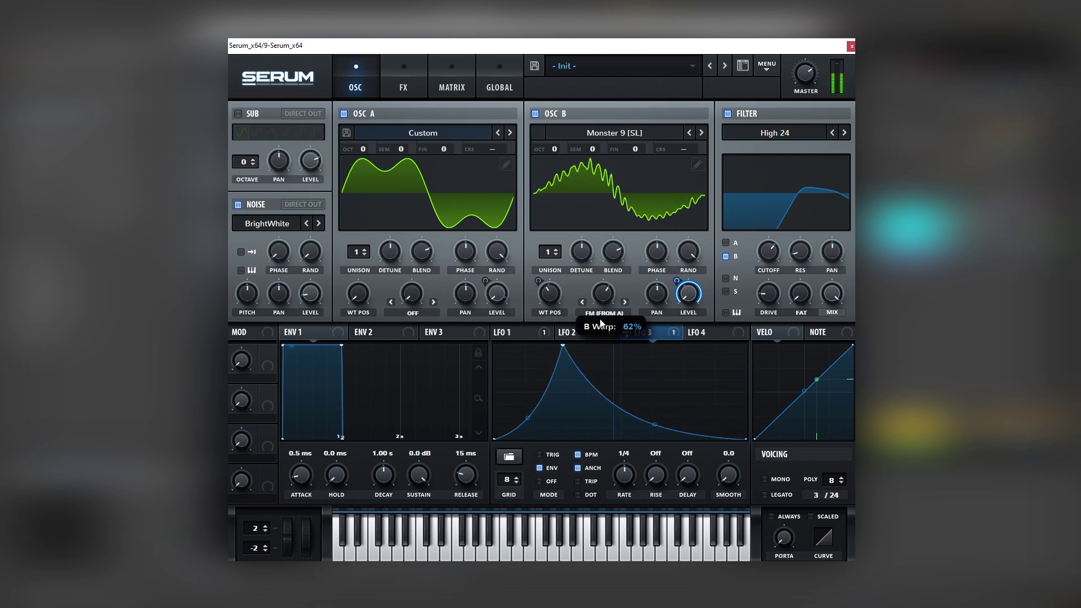
Set oscillator B's FM warp amount to 62% and octave to +4, and load the Oddpass [SN] wavetable
drag(607, 273, 595, 315)
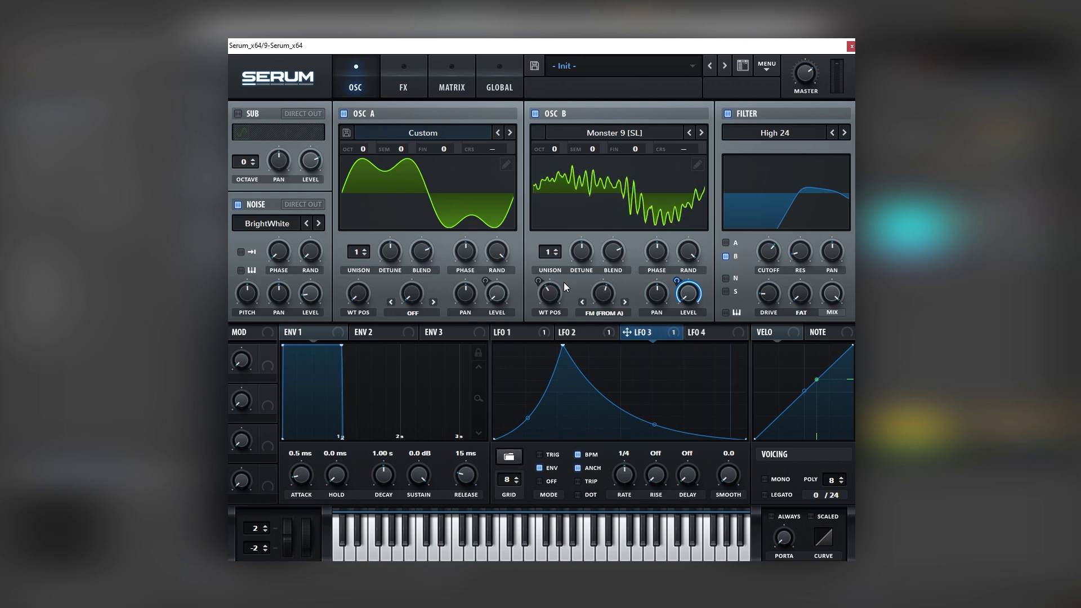
drag(543, 145, 556, 138)
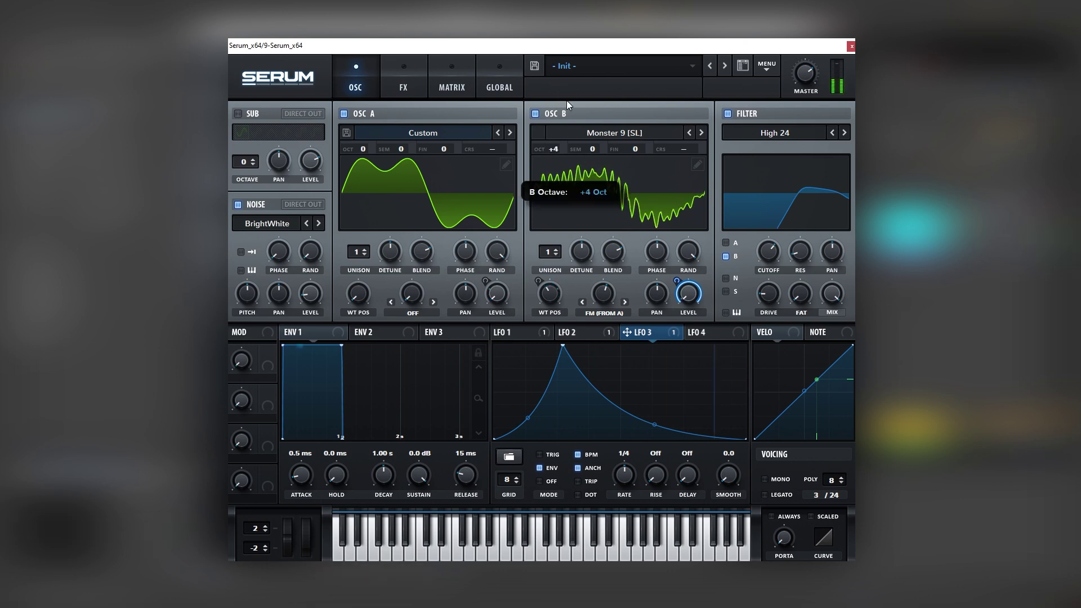
click(701, 133)
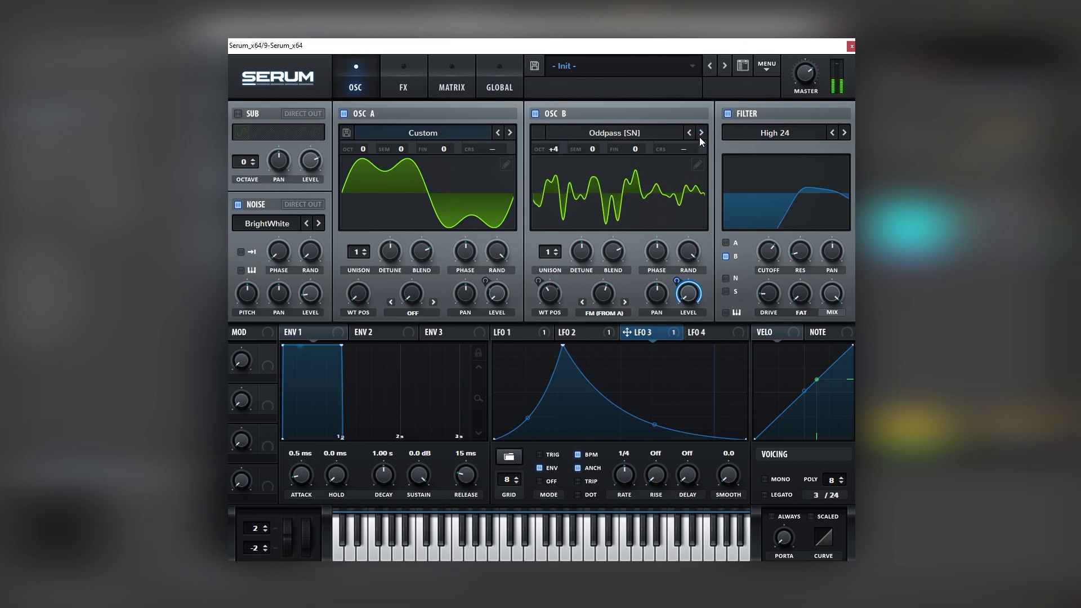
Lower oscillator B's FM warp amount, reduce the LFO 3 modulation depth on its level, and set its octave to +2
drag(603, 293, 596, 329)
mouse_move(553, 149)
mouse_down()
mouse_move(551, 174)
mouse_move(559, 144)
mouse_up()
drag(671, 299, 682, 278)
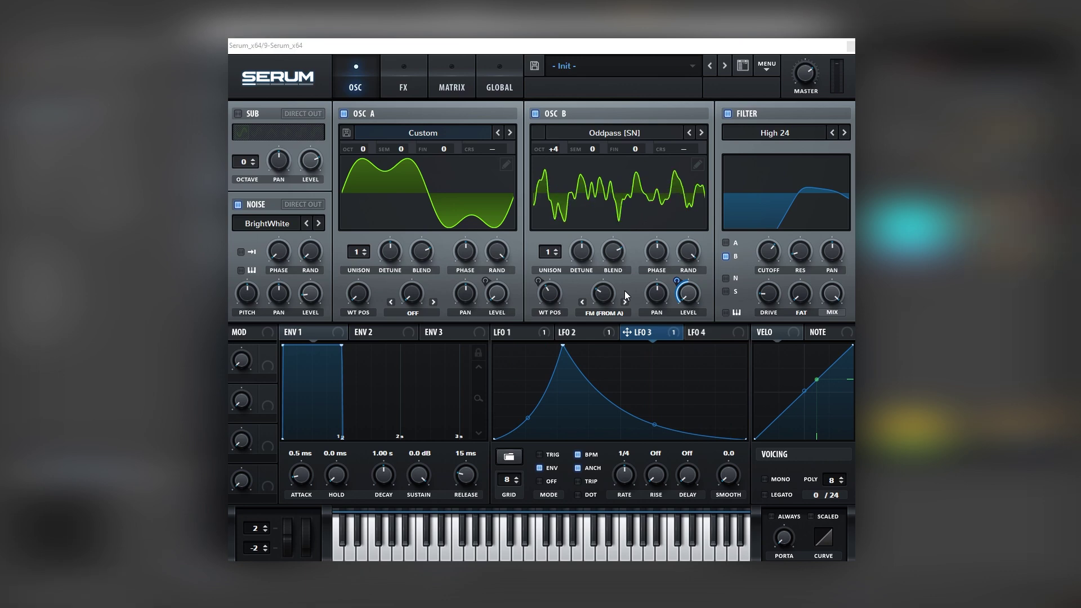
drag(554, 149, 547, 185)
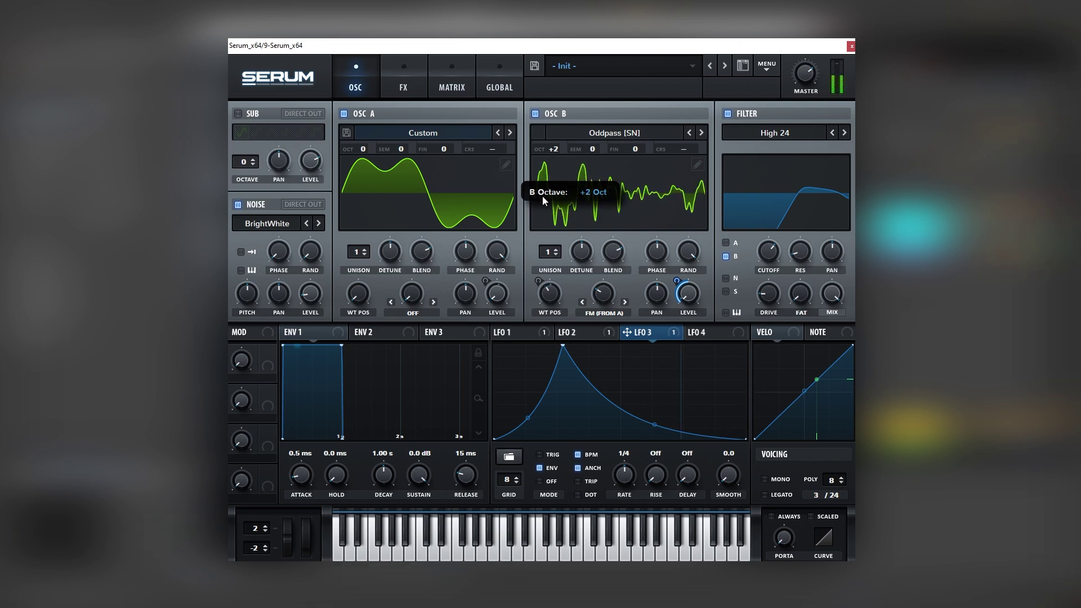
drag(545, 176, 536, 209)
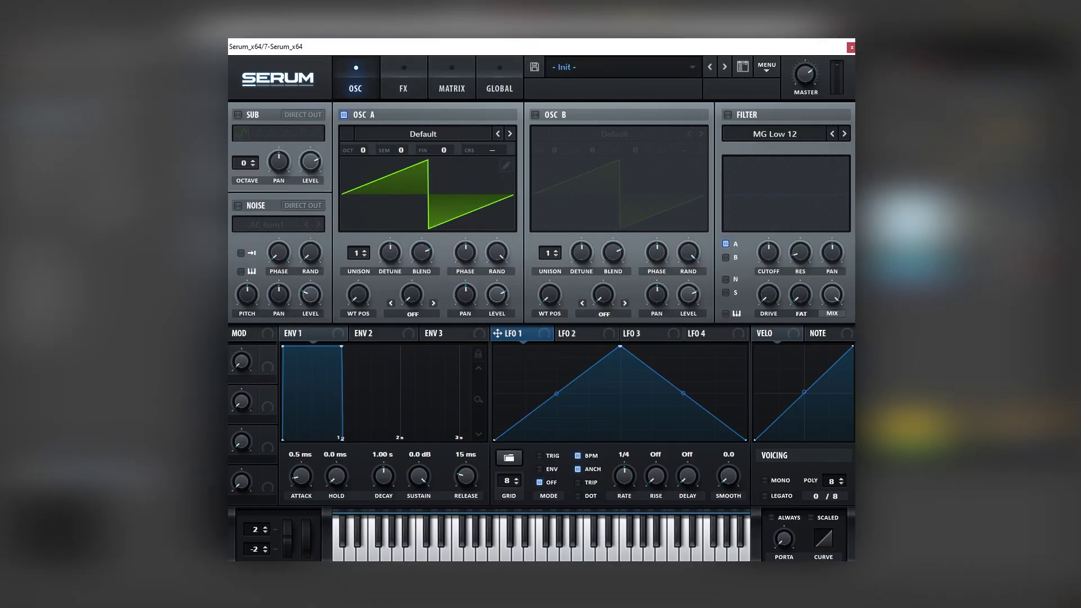
In the track 7 Serum instance, assign LFO 1 to oscillator A's level, using TRIG mode and a rate of one bar
drag(548, 336, 493, 300)
drag(621, 347, 586, 345)
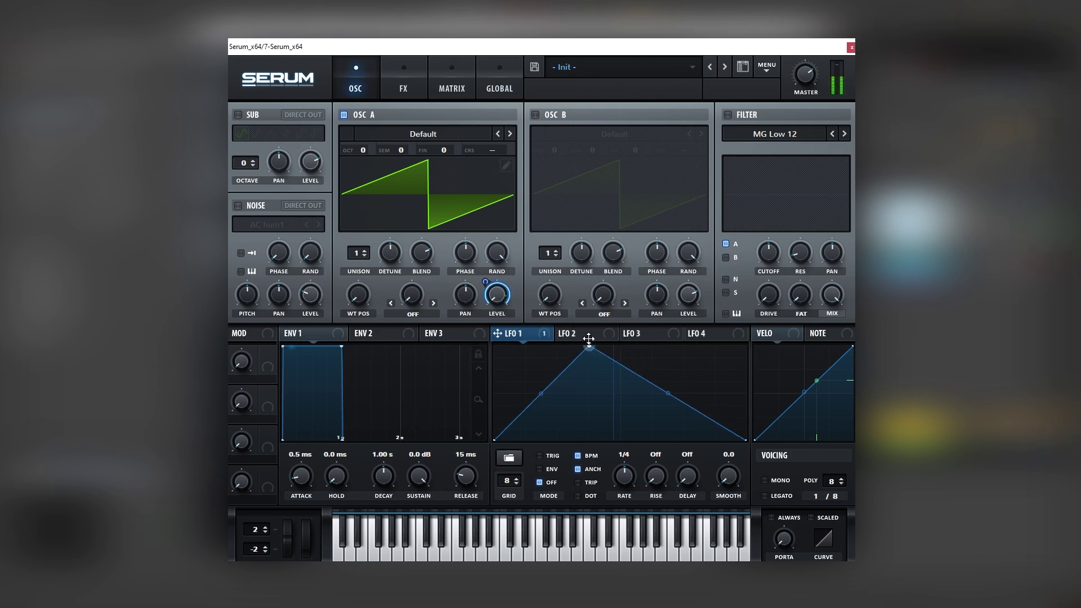
drag(624, 476, 624, 495)
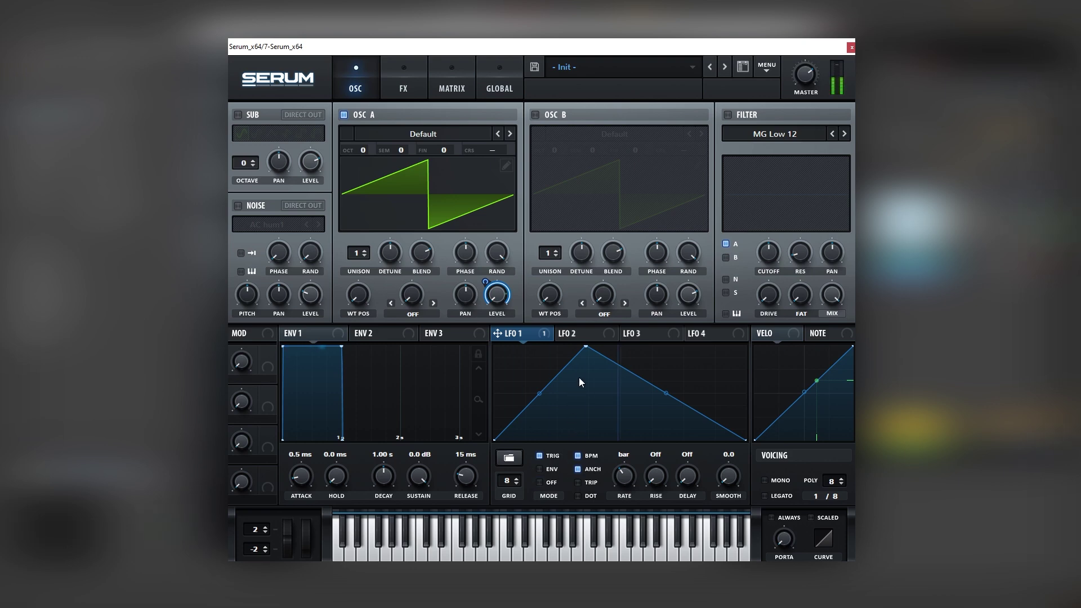
Move LFO 1's peak earlier and slightly lower, and bend its rising and falling slopes inward
drag(586, 346, 570, 359)
drag(532, 399, 531, 415)
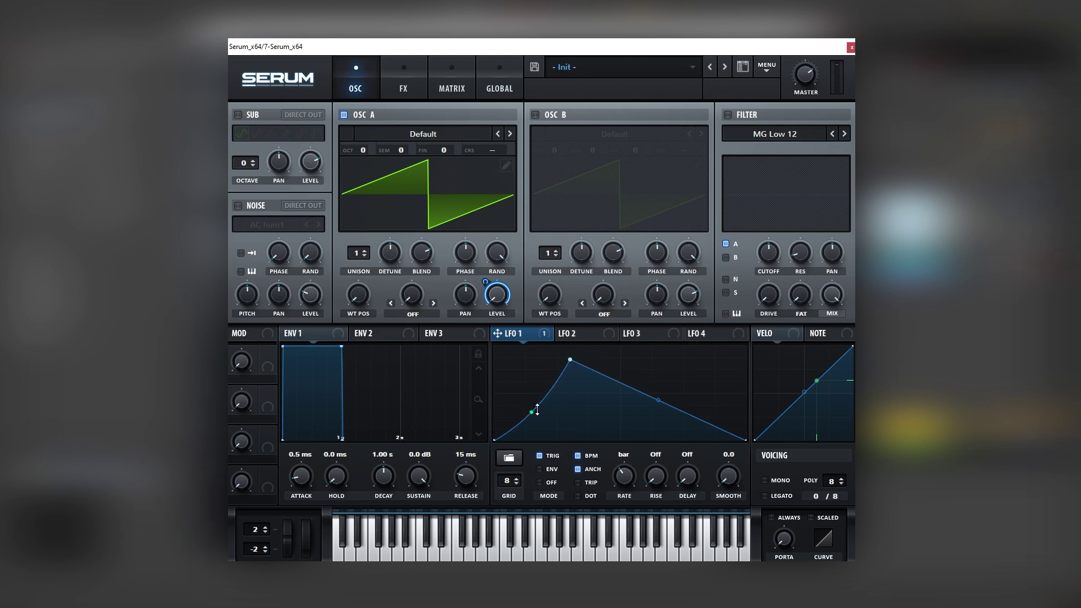
drag(658, 400, 659, 409)
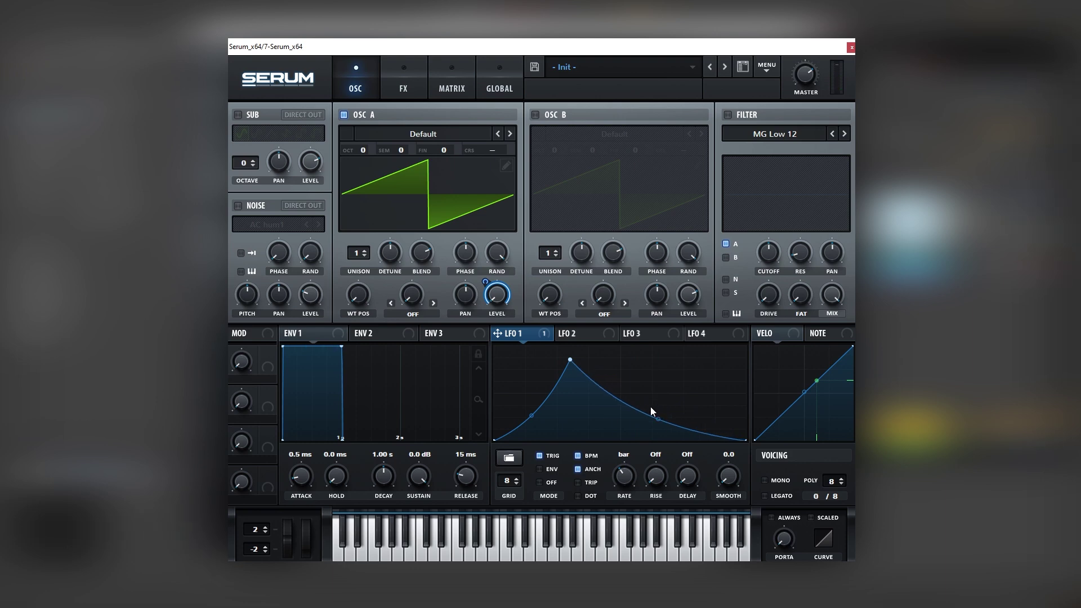
Load the Analog wavetable Basic Shapes in oscillator A, then enable oscillator B with the same wavetable
click(412, 137)
mouse_move(413, 173)
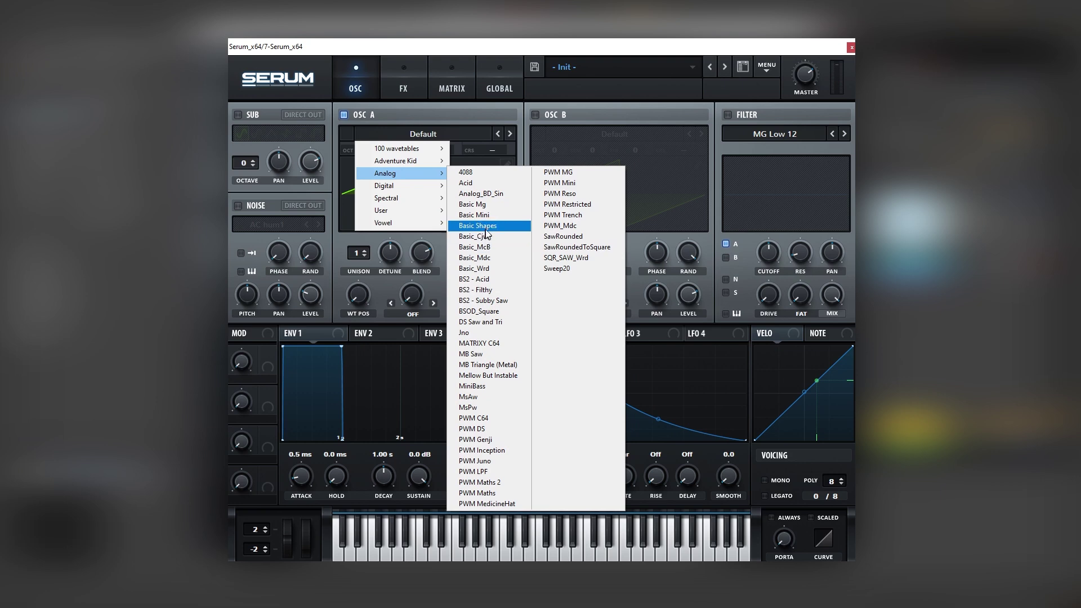
click(477, 226)
click(535, 114)
click(614, 134)
mouse_move(576, 173)
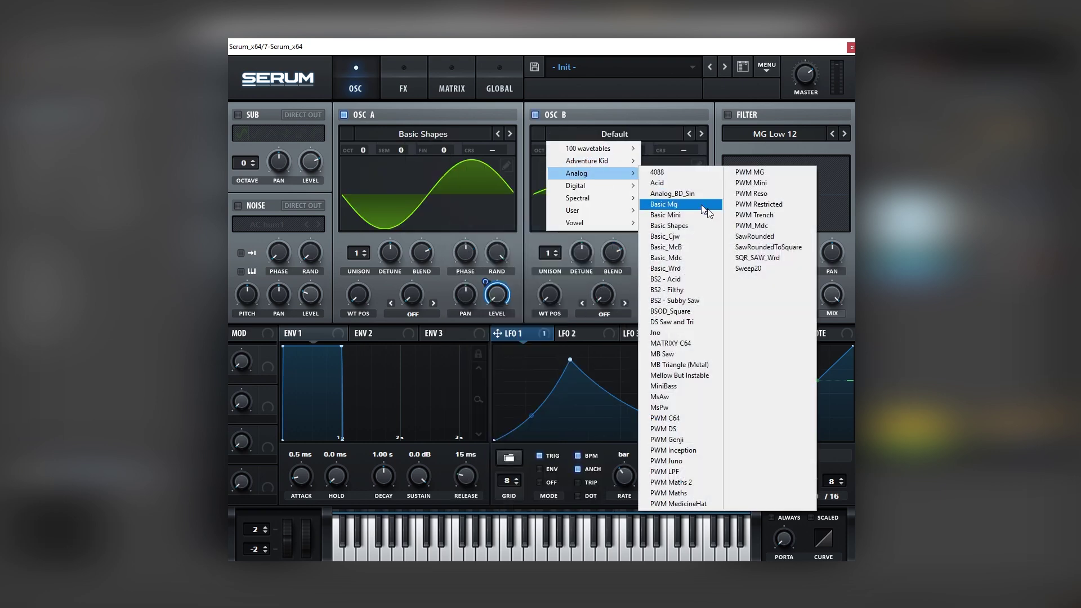
click(670, 225)
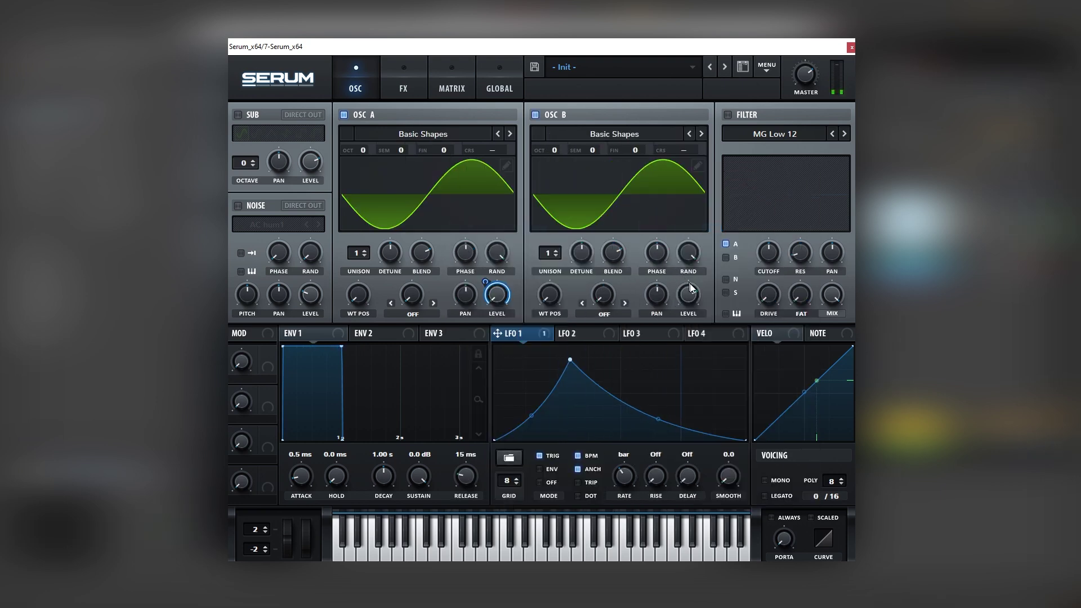
Set oscillator A's warp mode to FM (from B) with a warp amount of 41%, and raise oscillator B's octave to +2
click(414, 314)
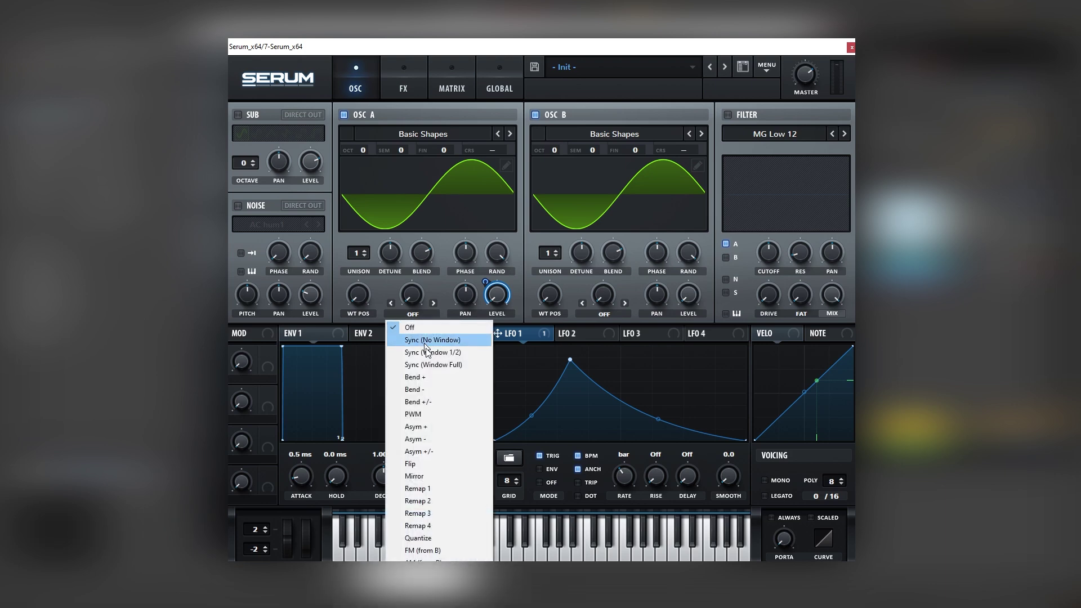
click(422, 550)
drag(423, 247, 423, 250)
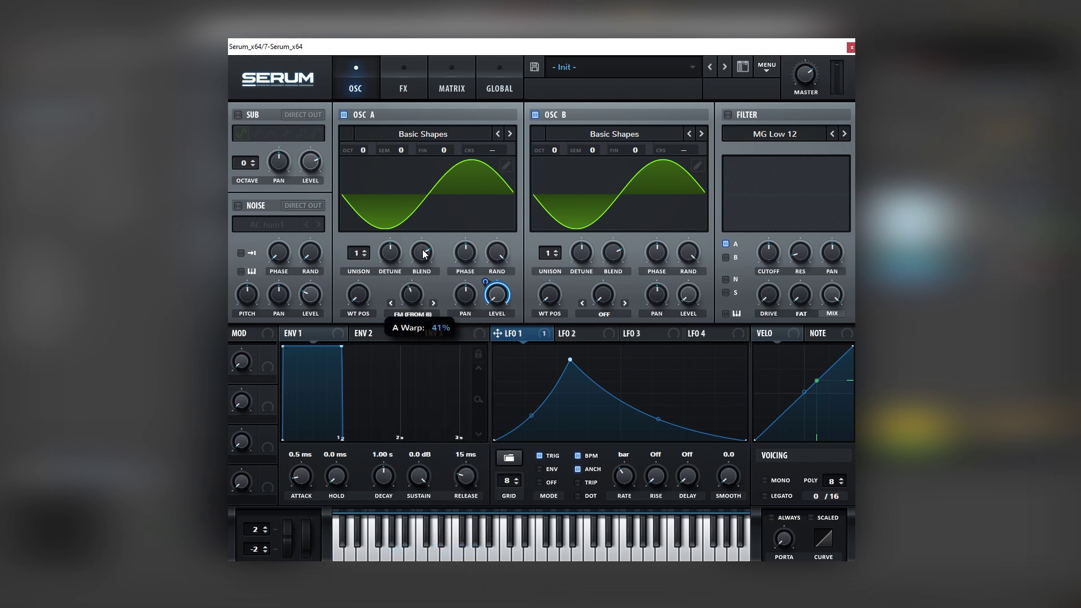
drag(554, 149, 552, 113)
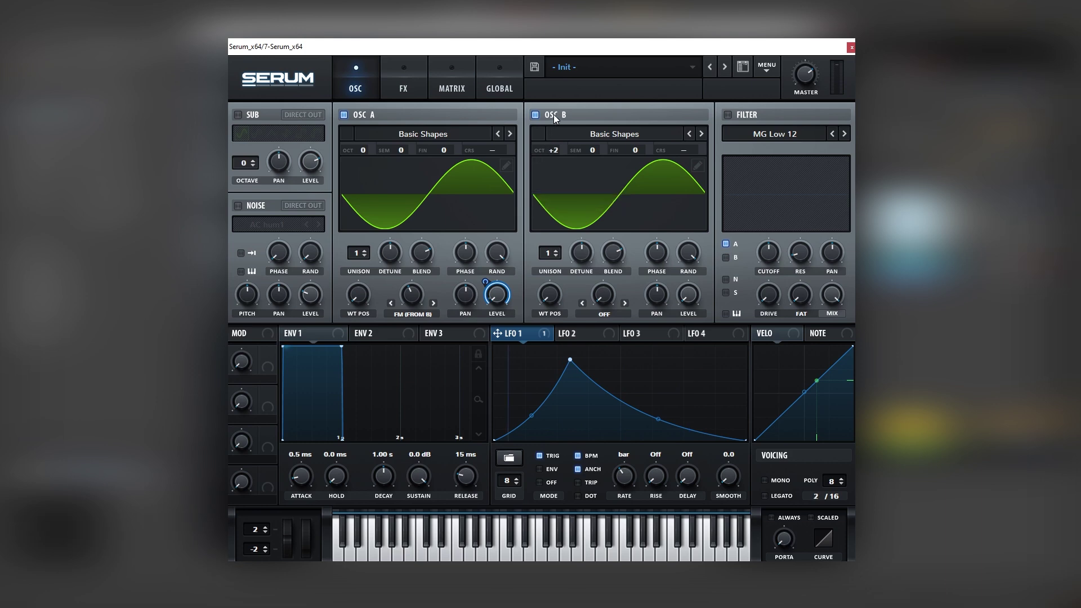
mouse_move(288, 537)
mouse_down()
mouse_move(293, 501)
mouse_move(256, 533)
mouse_move(294, 511)
mouse_move(301, 528)
mouse_move(291, 536)
mouse_up()
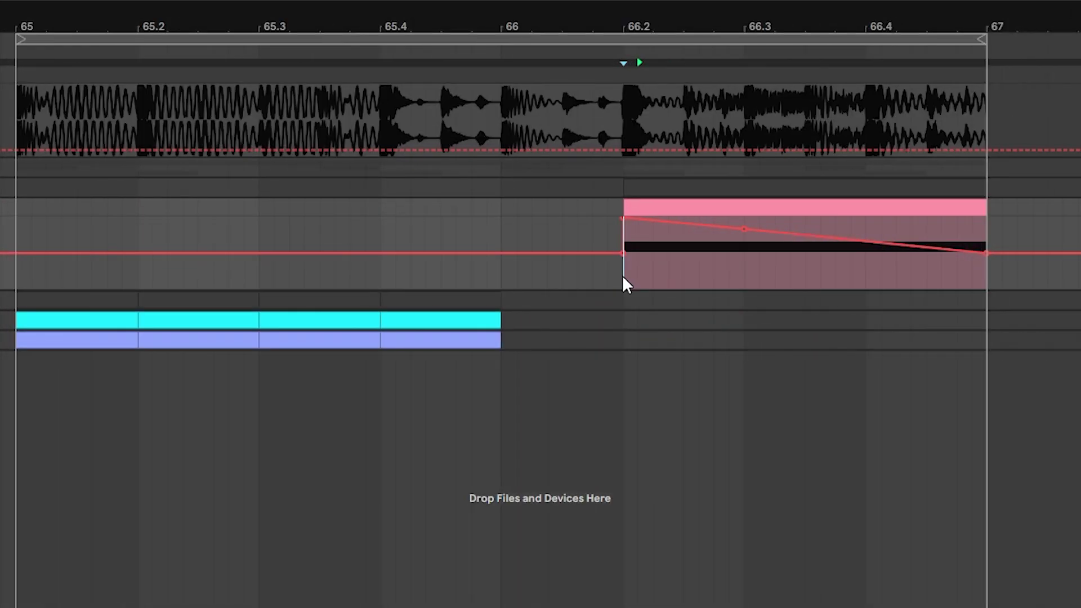
Enable the noise oscillator with the AC hum1 sample and modulate its level with LFO 1
key(space)
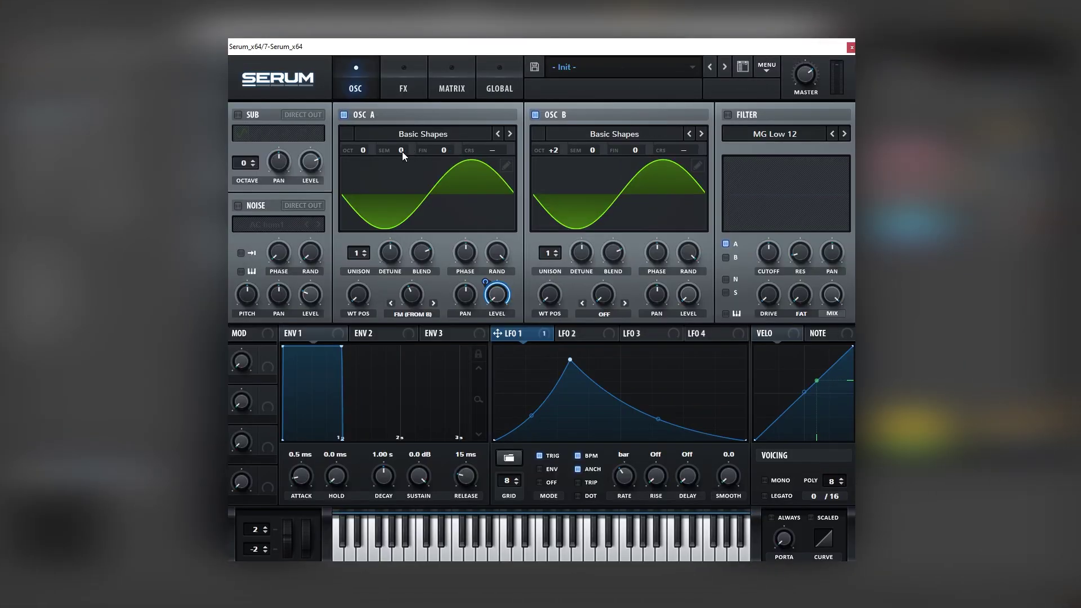
click(243, 205)
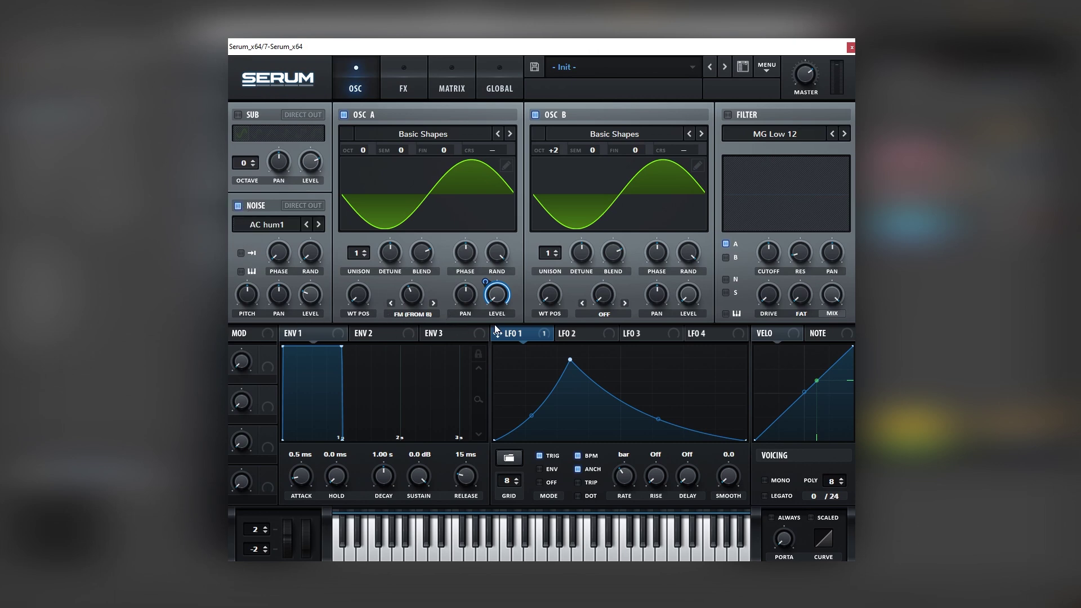
drag(501, 337, 304, 301)
Enable the Hyper/Dimension and Tube distortion effects, and modulate the distortion drive with LFO 1
click(403, 85)
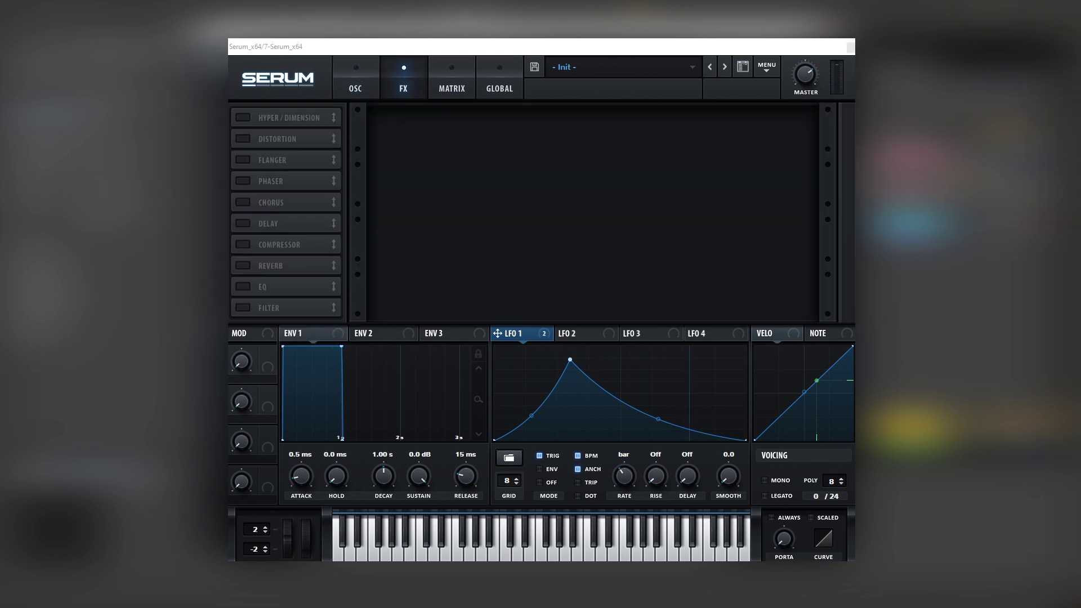
click(260, 116)
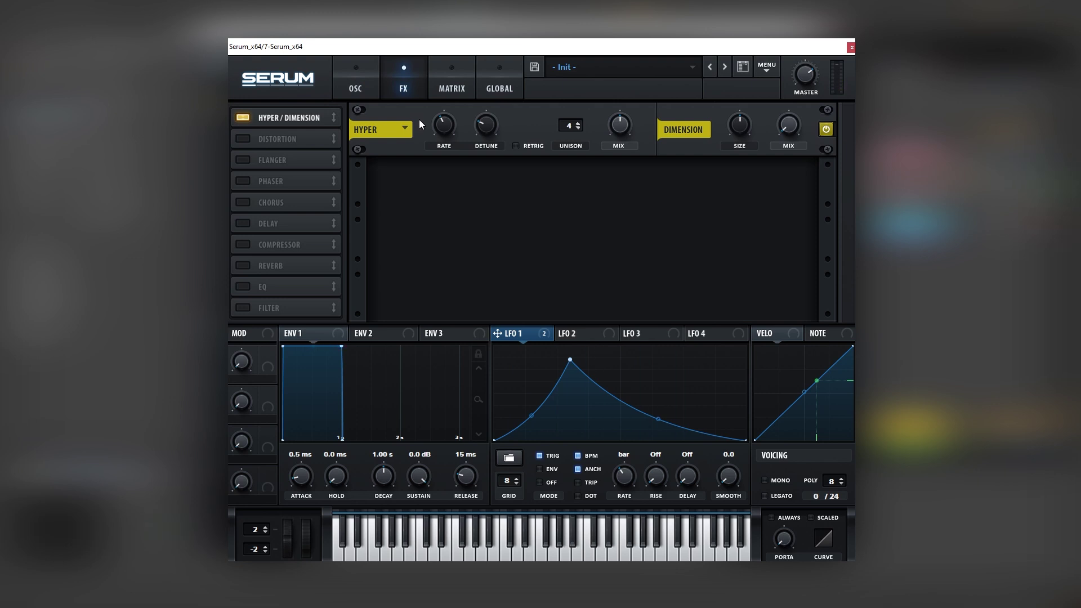
click(242, 139)
drag(687, 181, 710, 141)
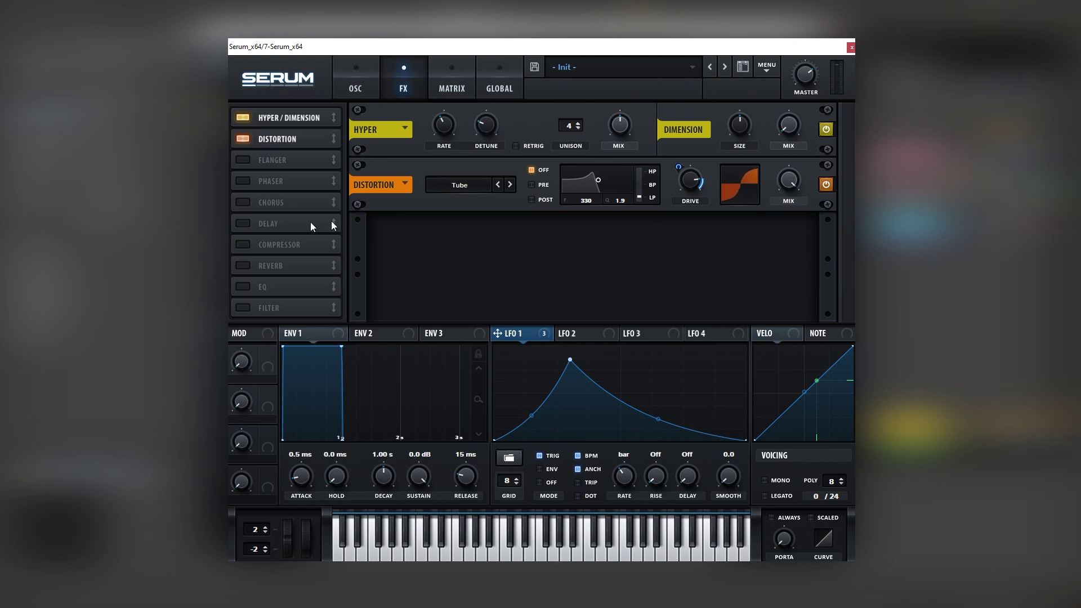
Enable the compressor with a gain of 3.1 dB, and enable the EQ with its high-band gain raised
click(242, 244)
mouse_move(621, 227)
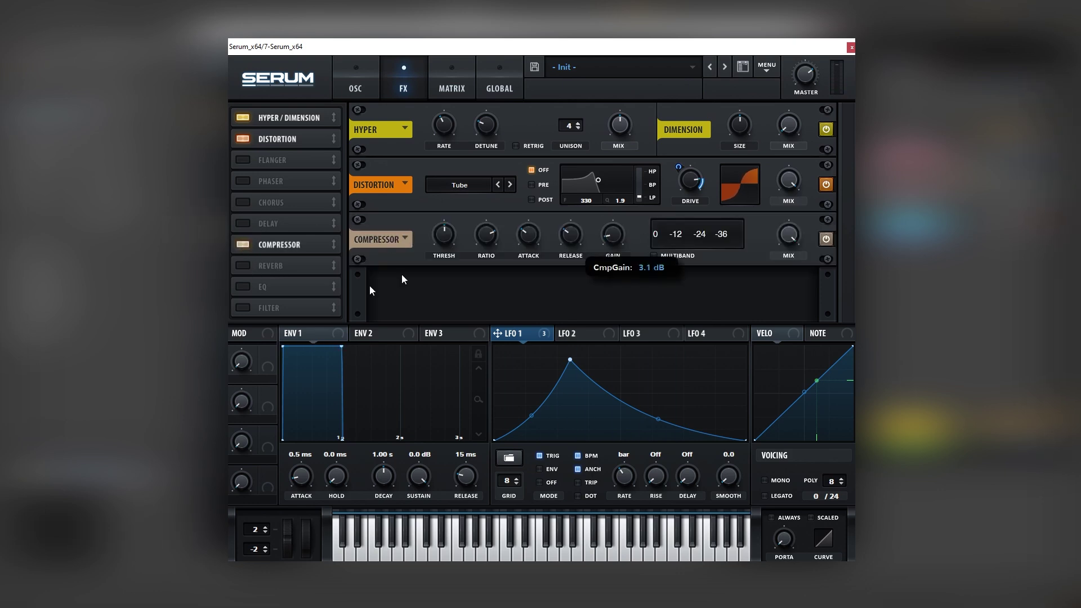
click(243, 286)
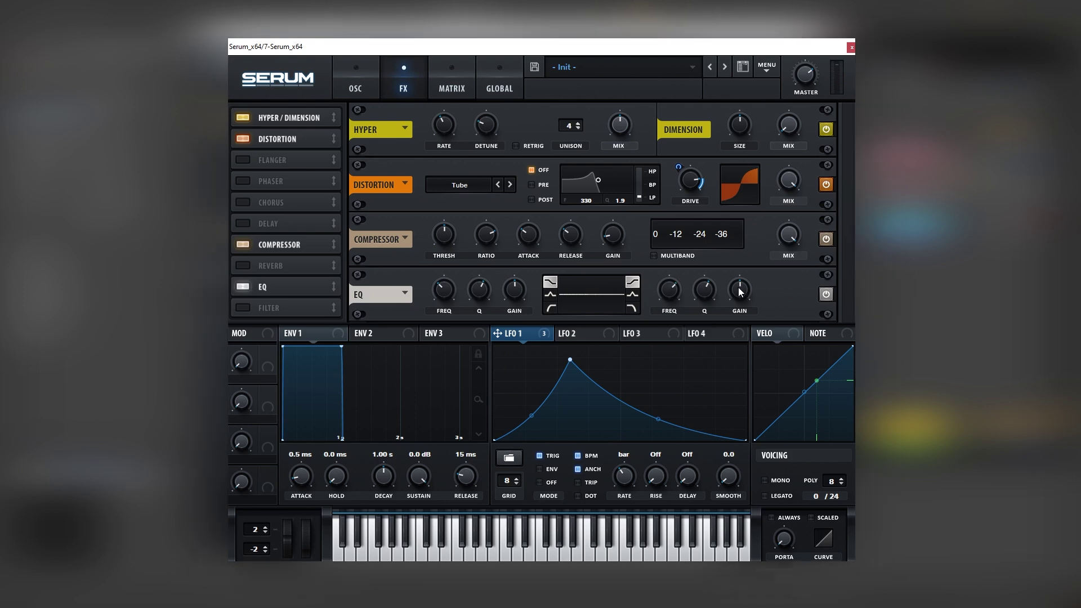
drag(741, 291, 745, 274)
mouse_move(703, 293)
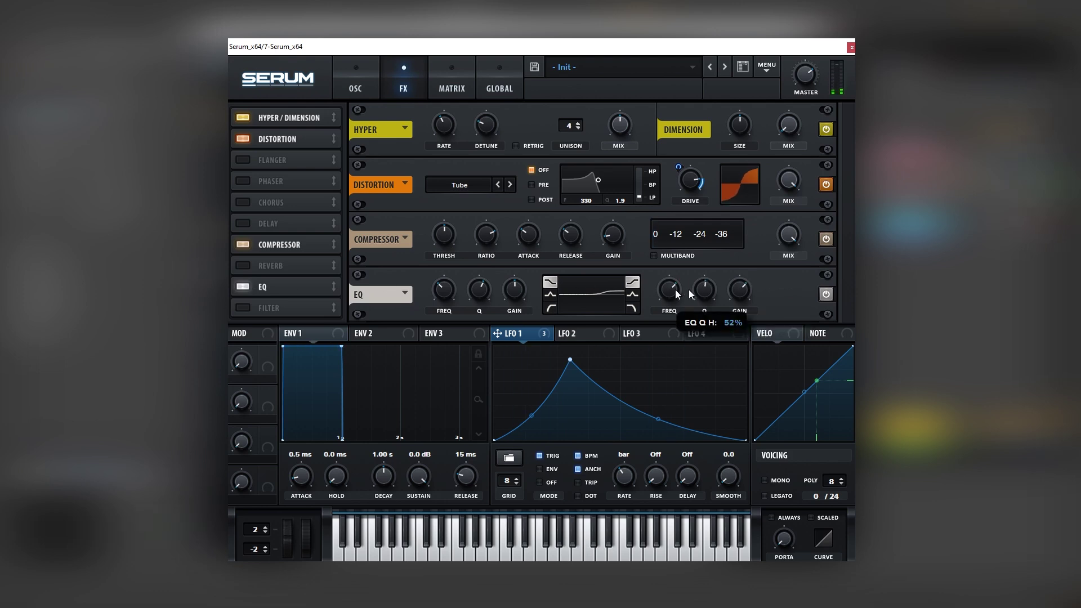
Enable reverb and chorus, placing the chorus after the EQ and the reverb after the chorus, and return to the oscillator view
click(243, 265)
drag(270, 265, 275, 296)
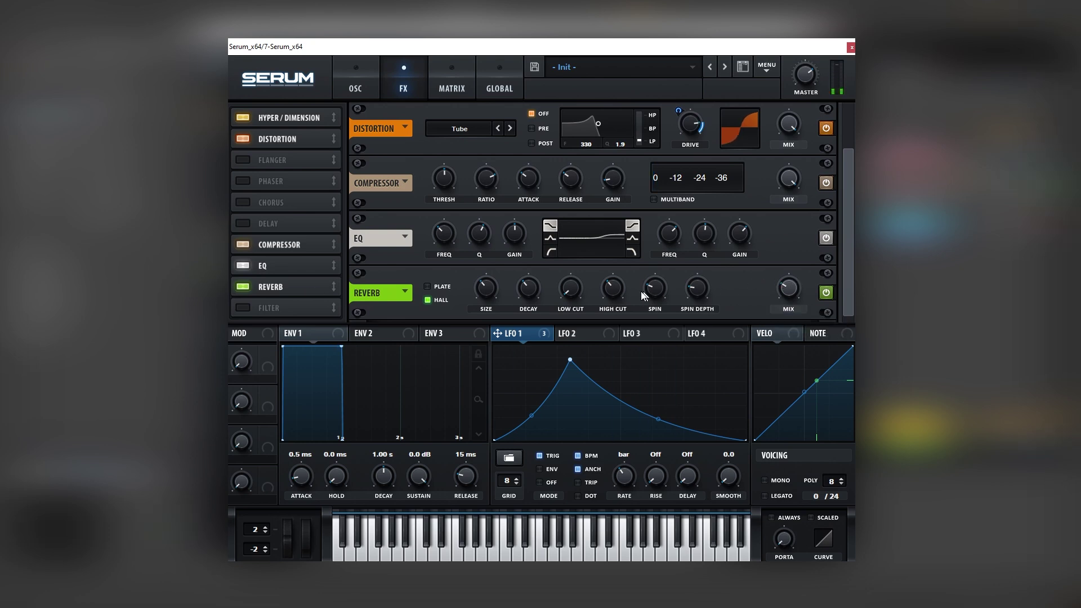
click(246, 201)
drag(254, 200, 289, 278)
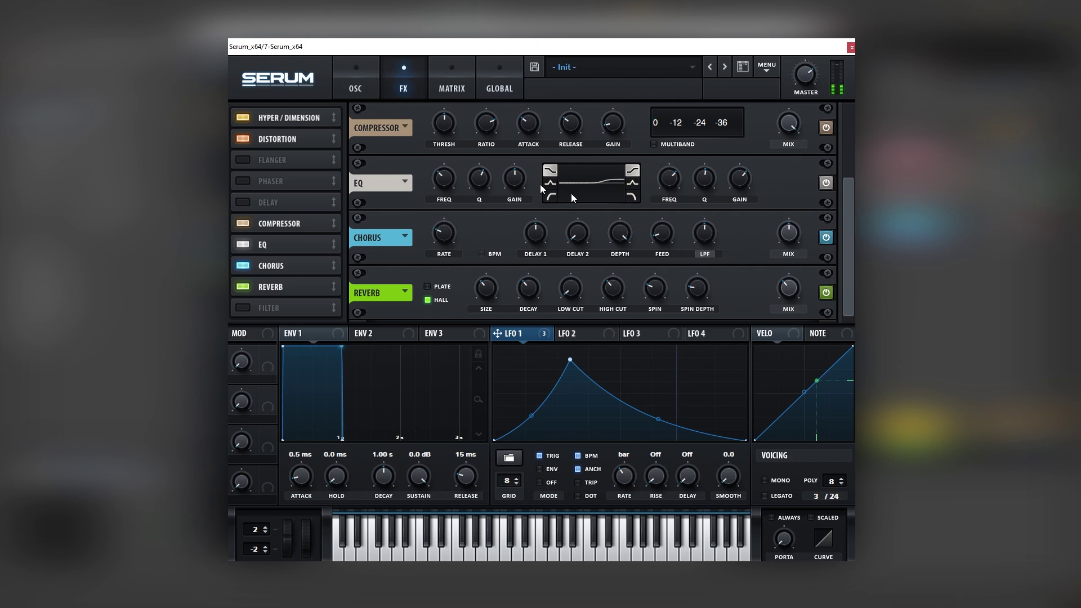
click(367, 90)
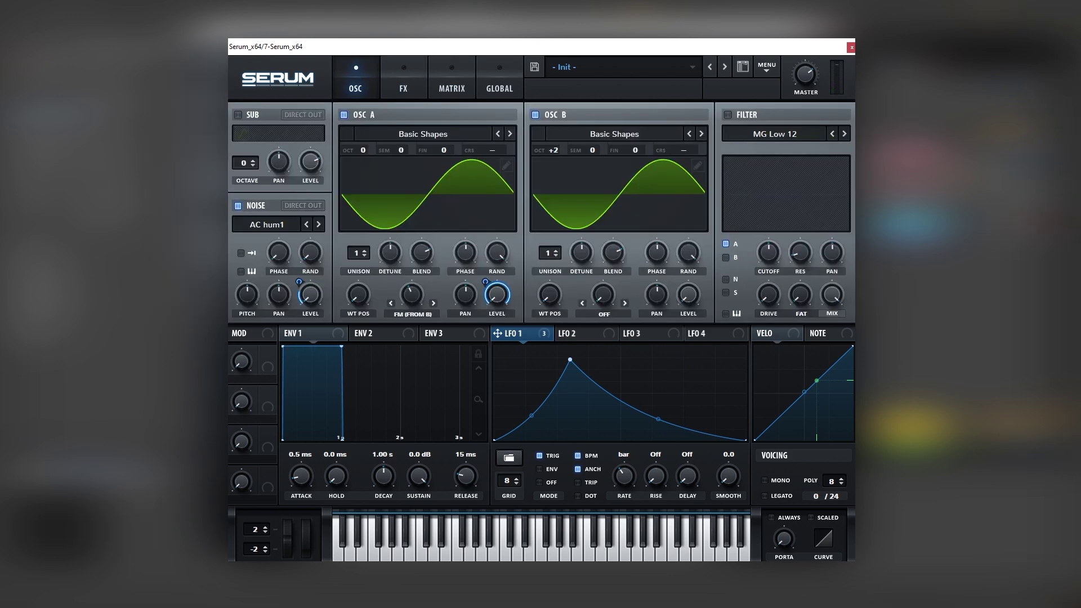
Fine-tune oscillator A's FM (From B) amount and lower the phase of both oscillators, setting oscillator A's phase to 103 degrees
mouse_move(424, 288)
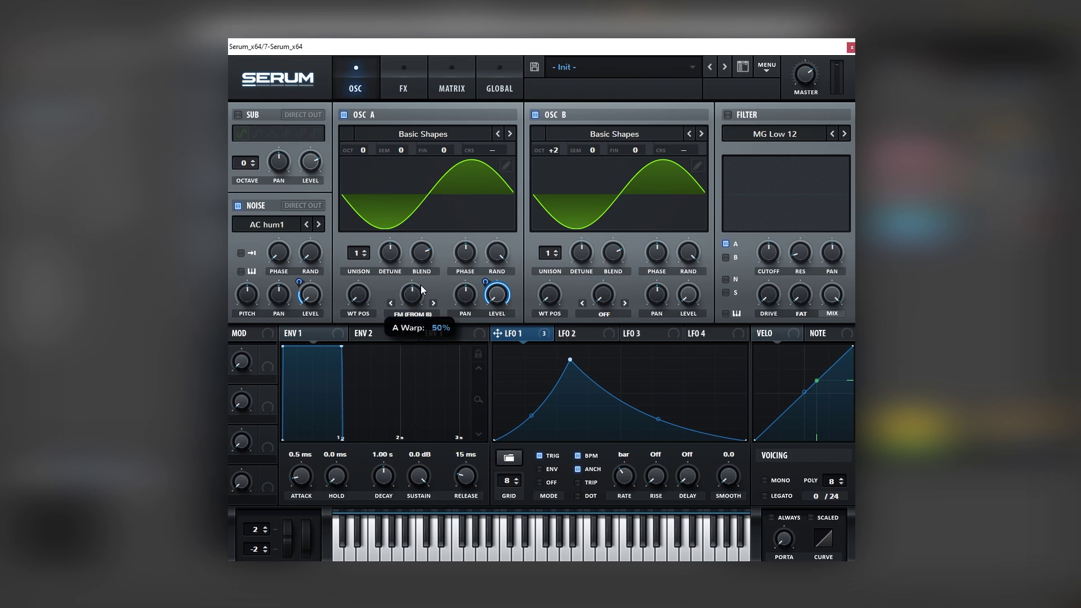
drag(424, 288, 417, 298)
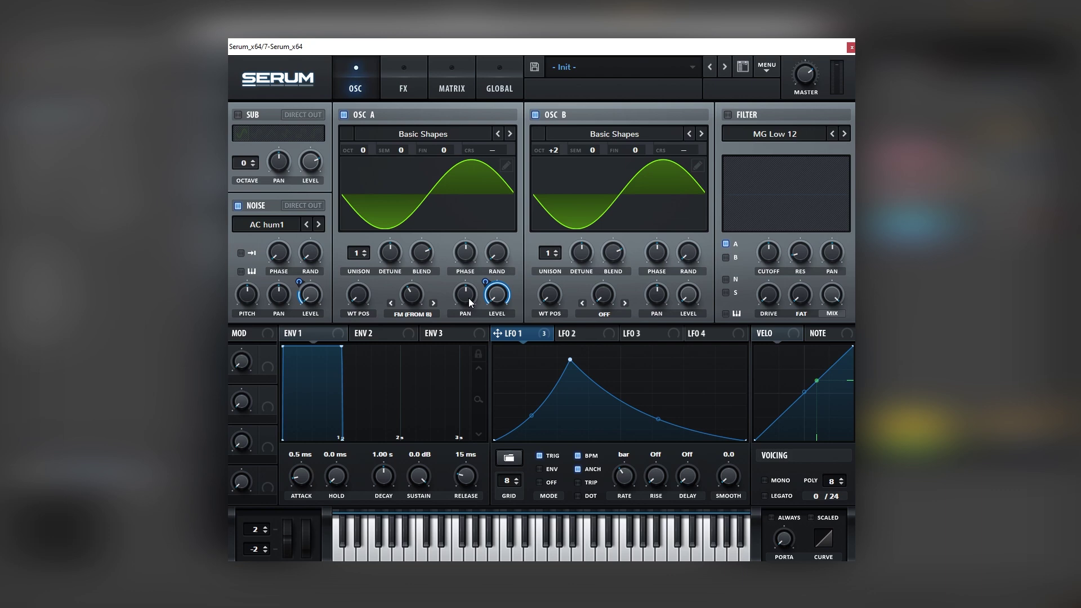
drag(465, 258, 462, 282)
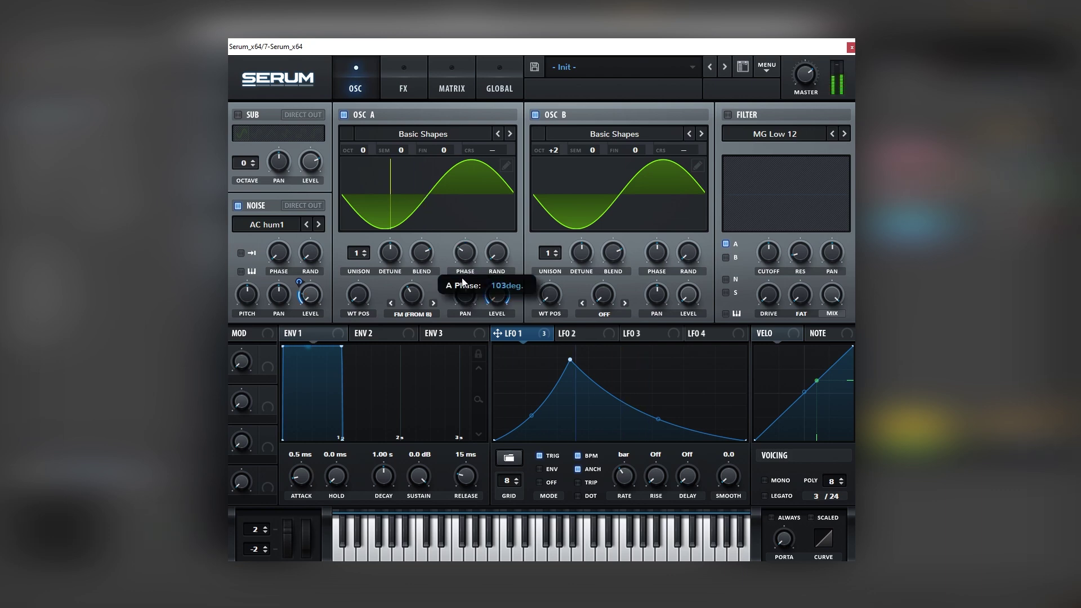
drag(656, 258, 655, 283)
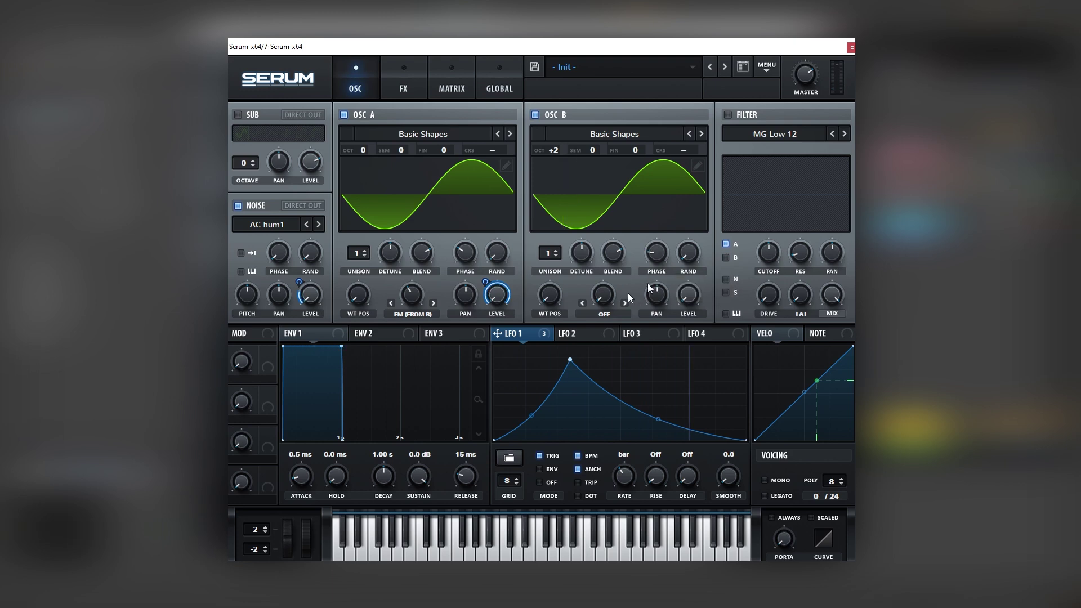
Try different semitone offsets on oscillator B, returning it to 0 semitones
drag(585, 151, 592, 120)
drag(590, 150, 588, 200)
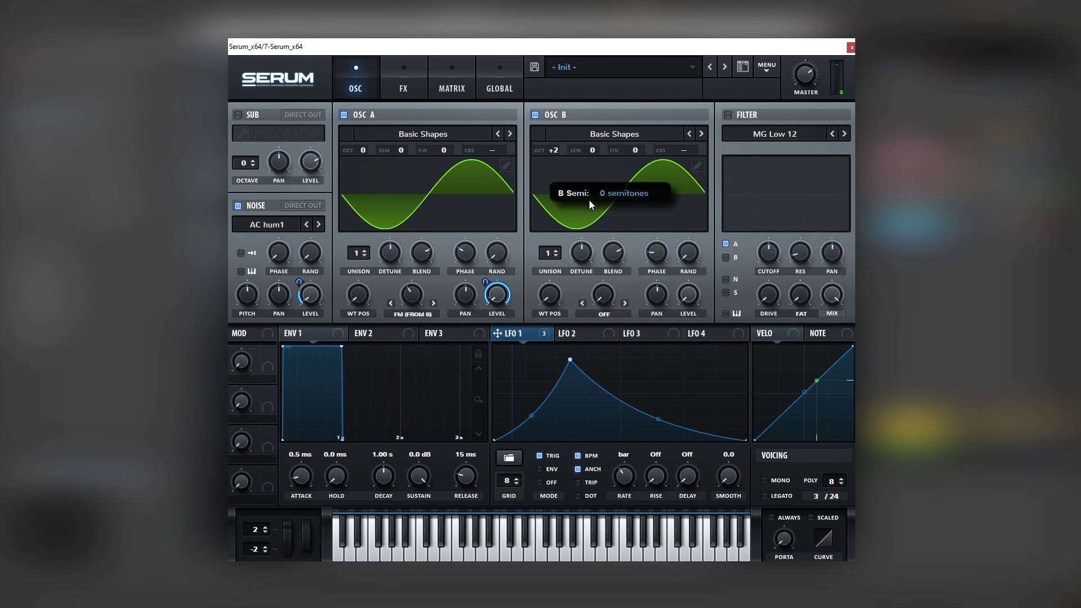
mouse_move(579, 151)
mouse_down()
mouse_move(601, 57)
mouse_move(589, 169)
mouse_up()
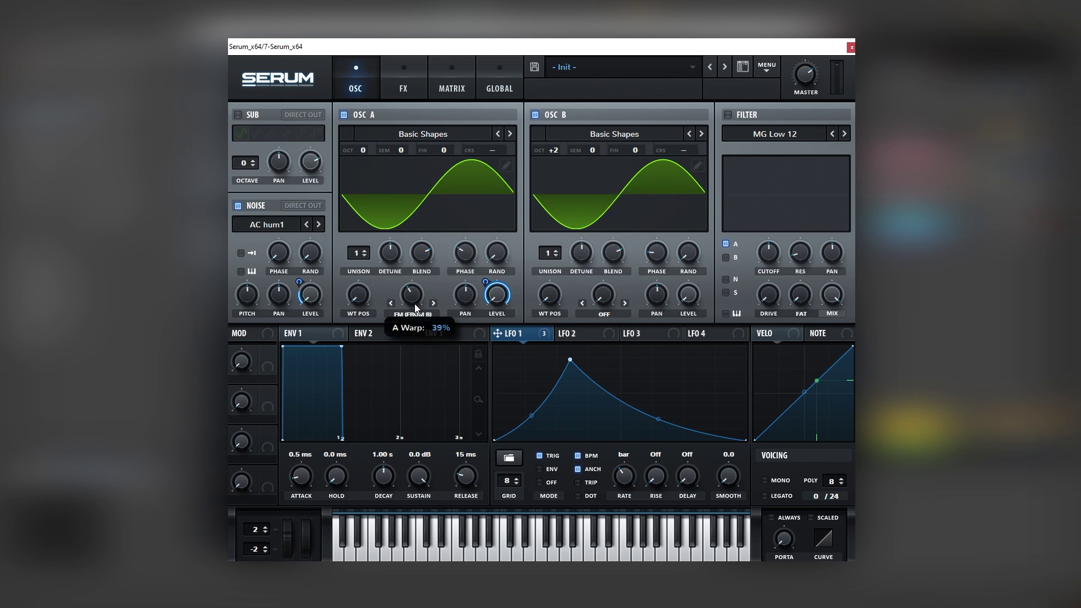